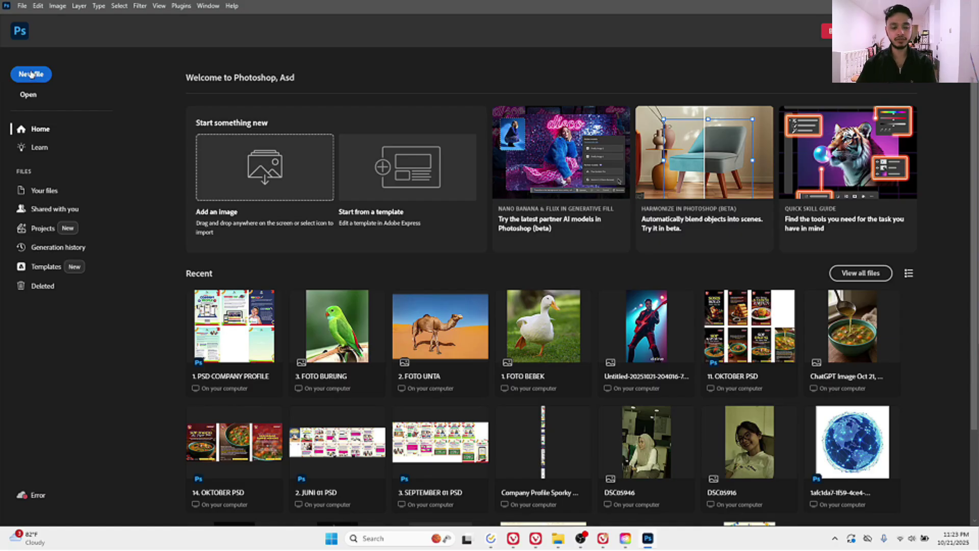
Step: Create a new document from the recent 1080 x 1350 pixel preset at 300 pixels/inch, in RGB Color with a white background
{"action": "left_click", "coordinate": [30, 74]}
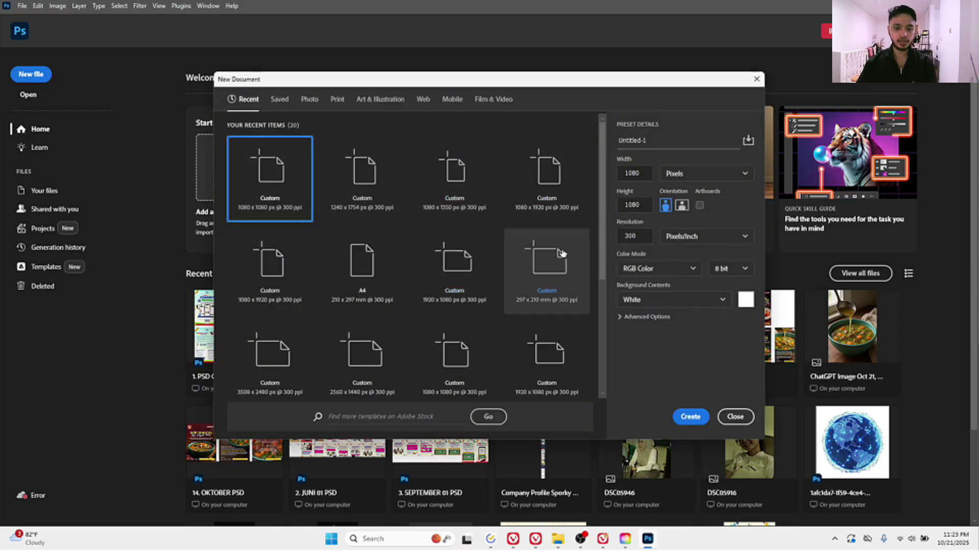
{"action": "left_click", "coordinate": [455, 195]}
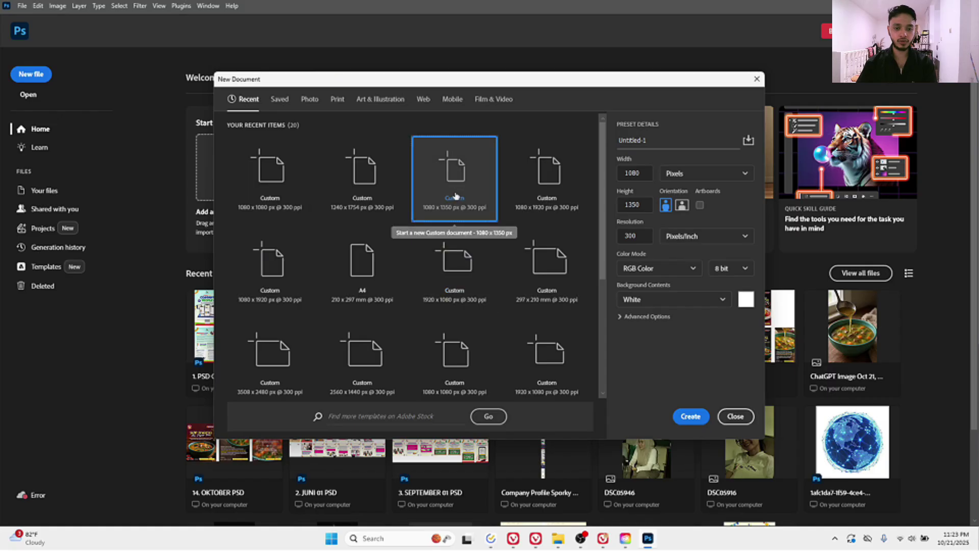
{"action": "double_click", "coordinate": [642, 174]}
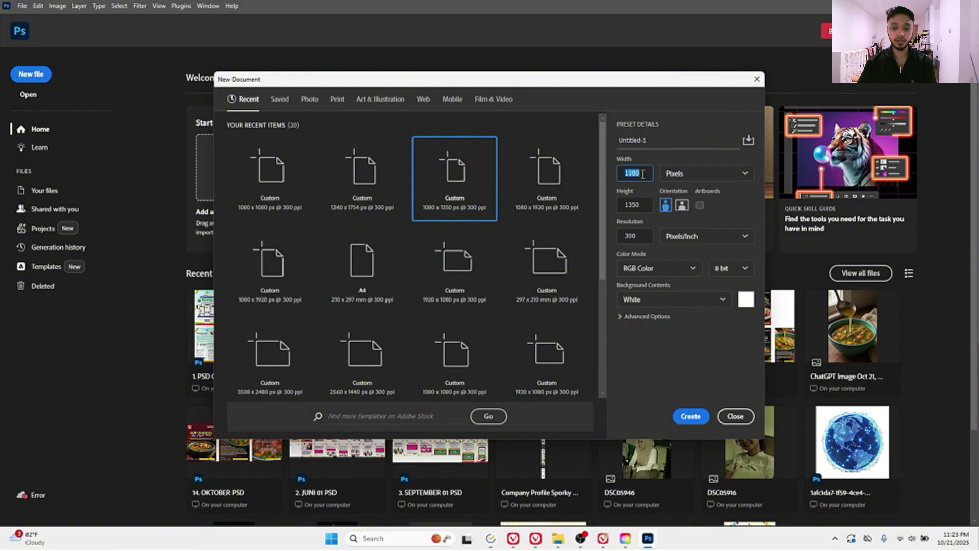
{"action": "left_click", "coordinate": [636, 206]}
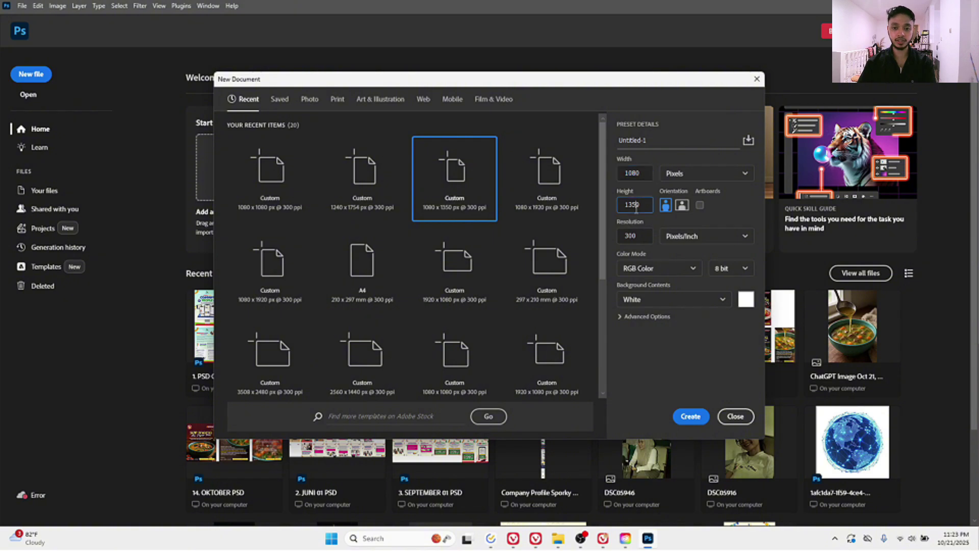
{"action": "double_click", "coordinate": [636, 206]}
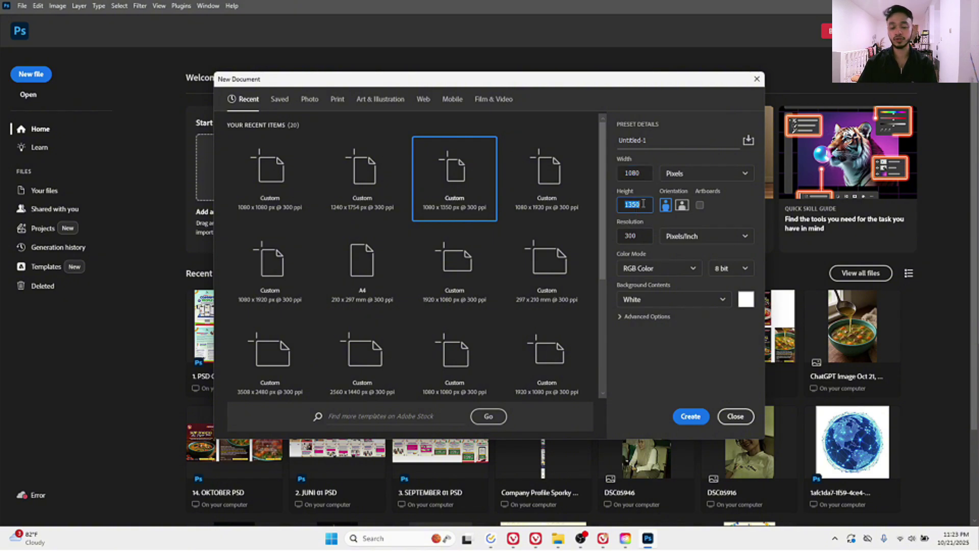
{"action": "left_click", "coordinate": [714, 175]}
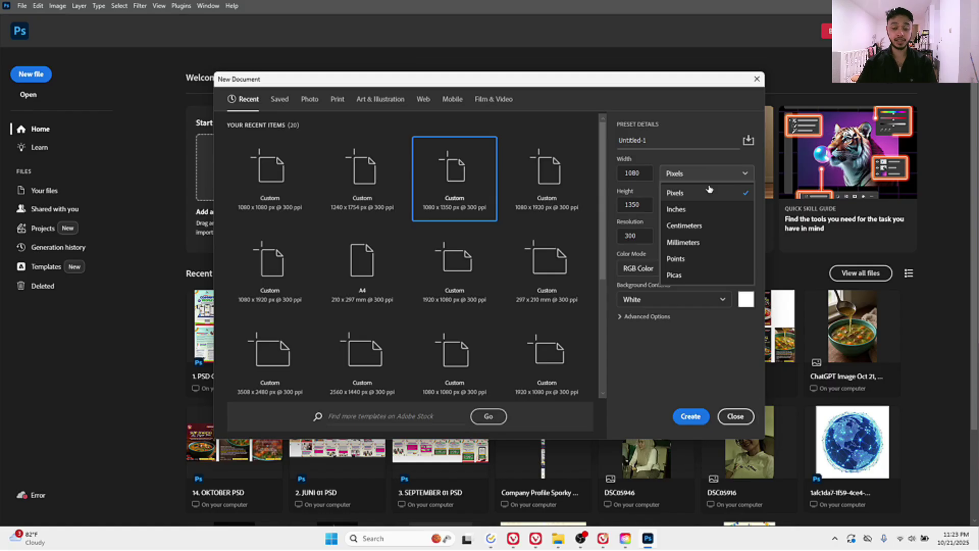
{"action": "left_click", "coordinate": [709, 191]}
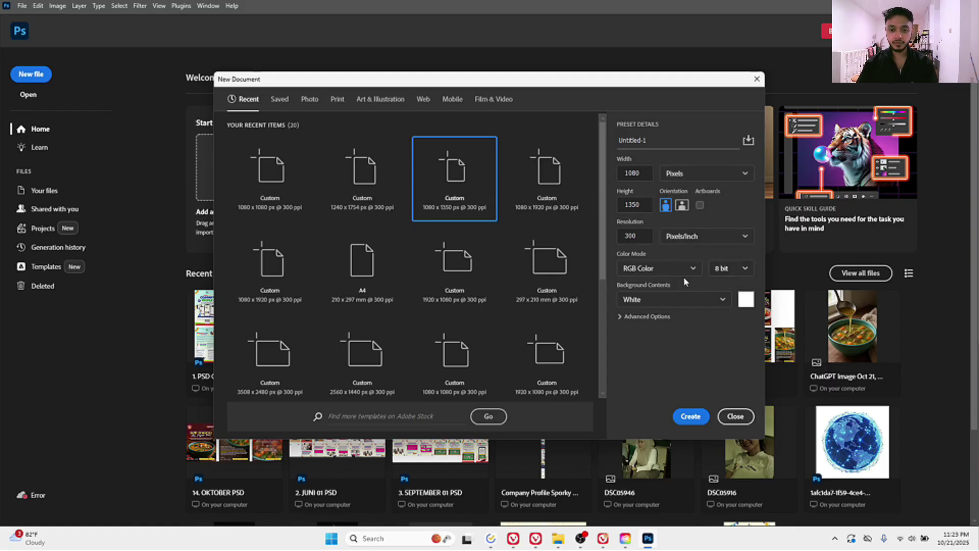
{"action": "left_click", "coordinate": [638, 269]}
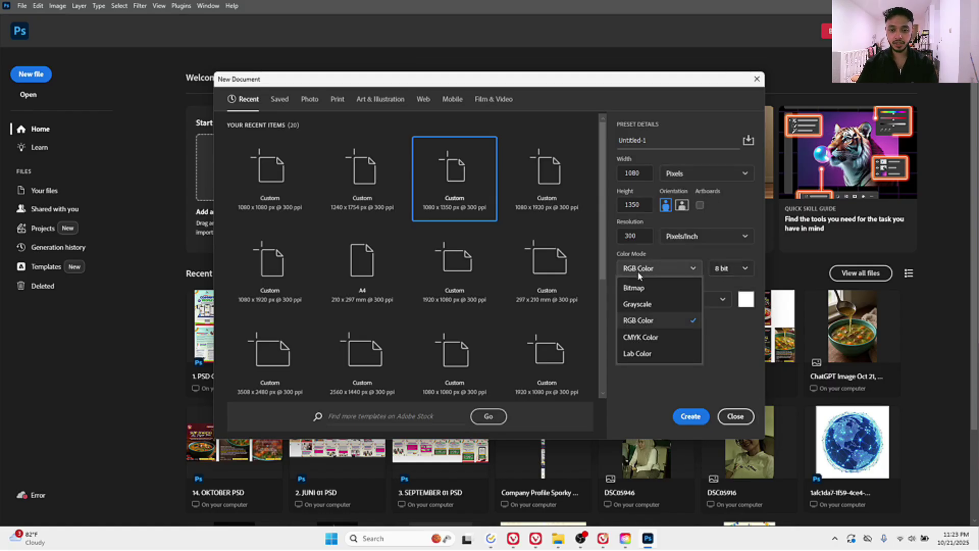
{"action": "left_click", "coordinate": [646, 322]}
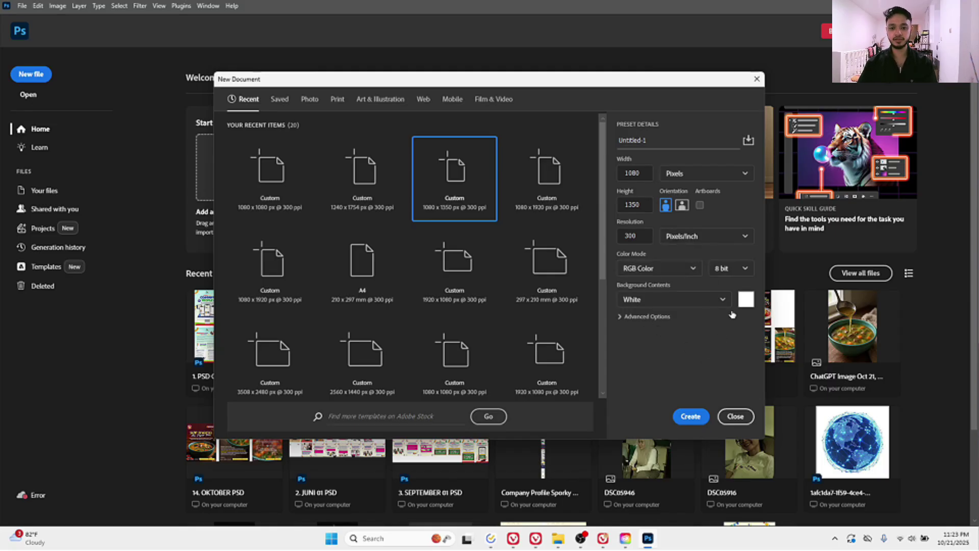
{"action": "left_click", "coordinate": [688, 417]}
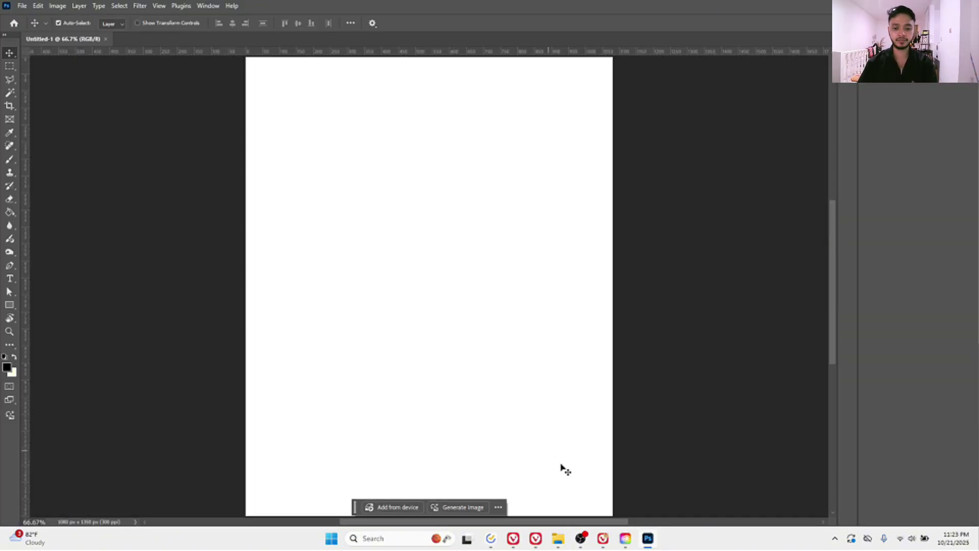
Step: Place 1. FOTO BEBEK.jpg from the Downloads folder in File Explorer onto the Photoshop canvas and commit the placement
{"action": "left_click", "coordinate": [558, 542]}
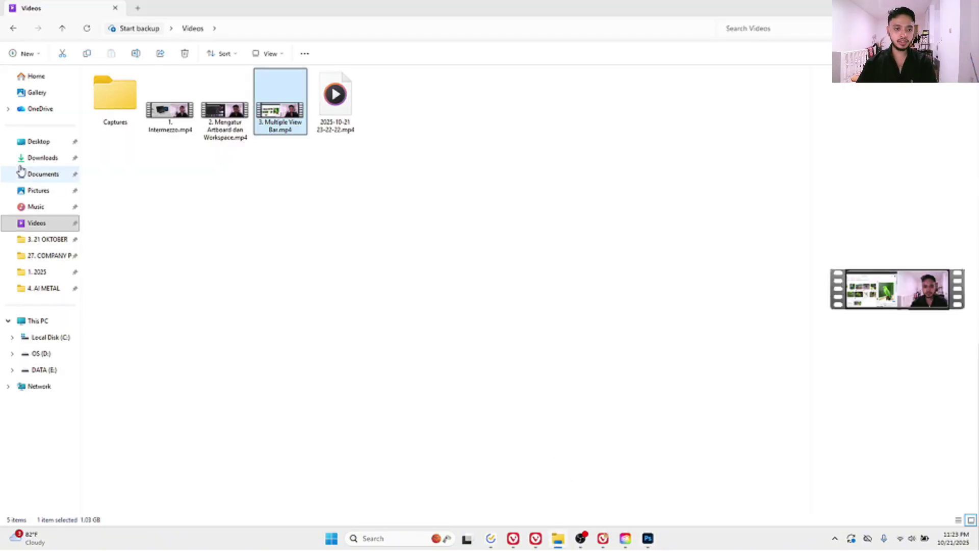
{"action": "left_click", "coordinate": [51, 158]}
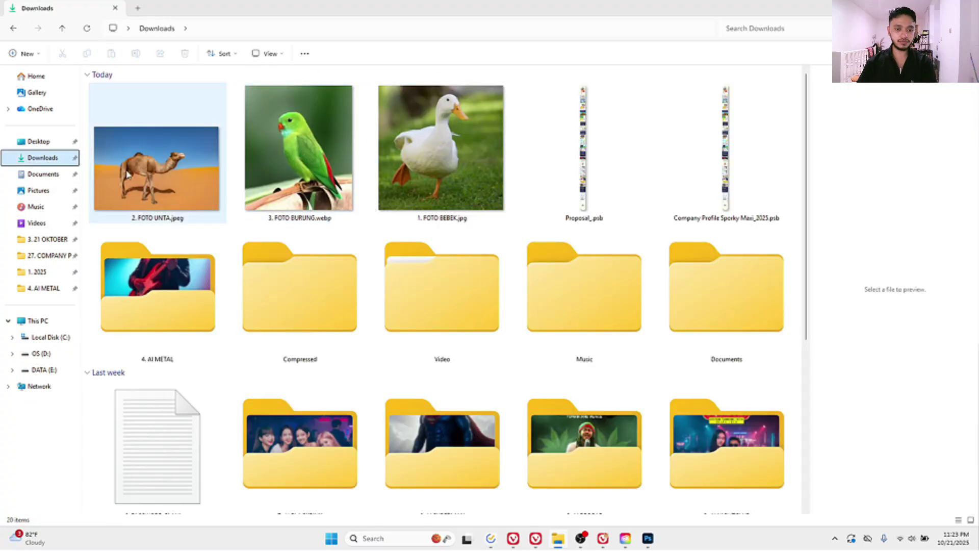
{"action": "left_click", "coordinate": [417, 179]}
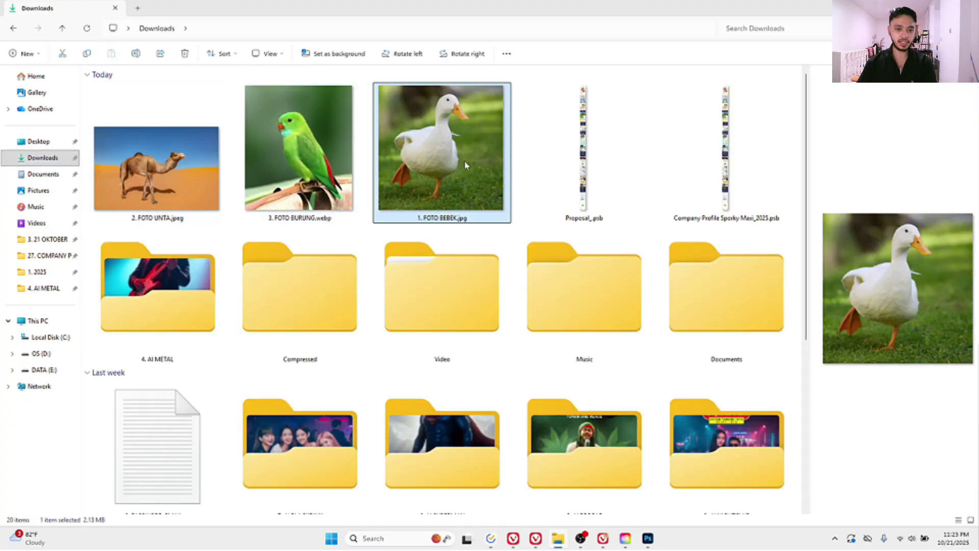
{"action": "left_click", "coordinate": [156, 168]}
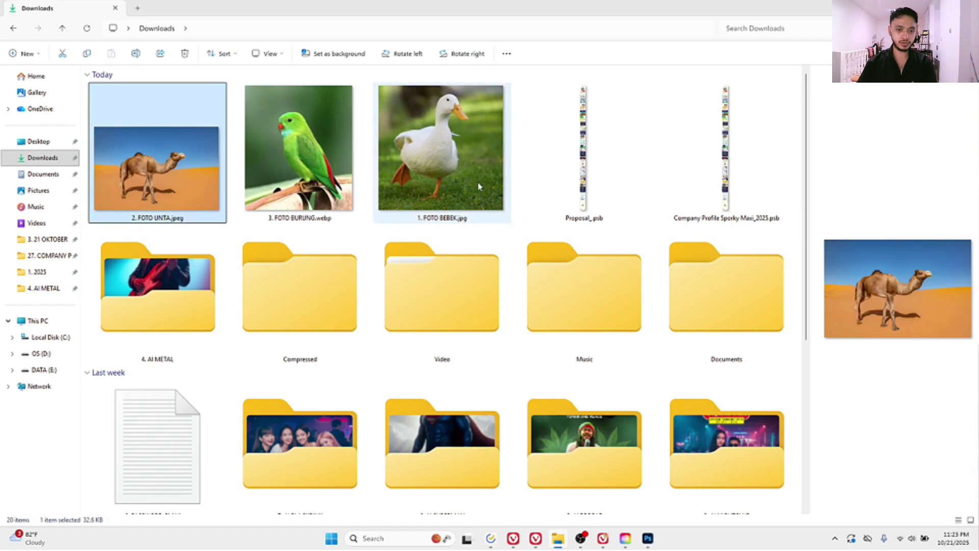
{"action": "left_click_drag", "start_coordinate": [456, 166], "coordinate": [426, 228]}
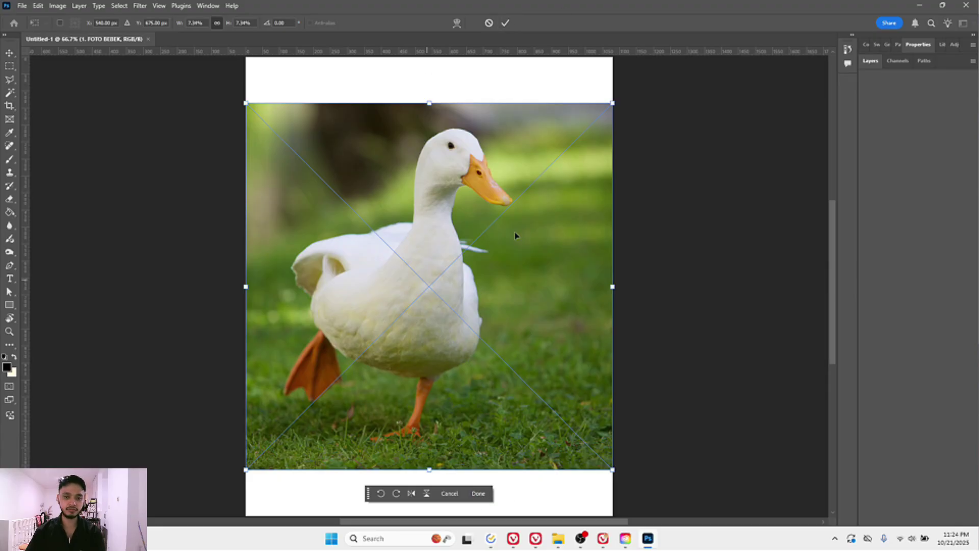
{"action": "left_click", "coordinate": [505, 23]}
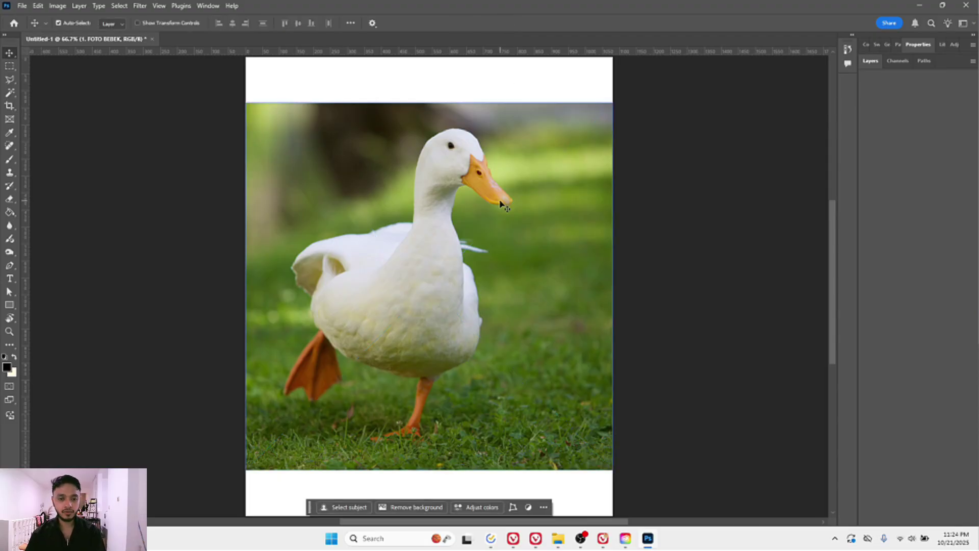
Step: Deselect the duck photo layer and display the tools in two columns
{"action": "left_click", "coordinate": [716, 143]}
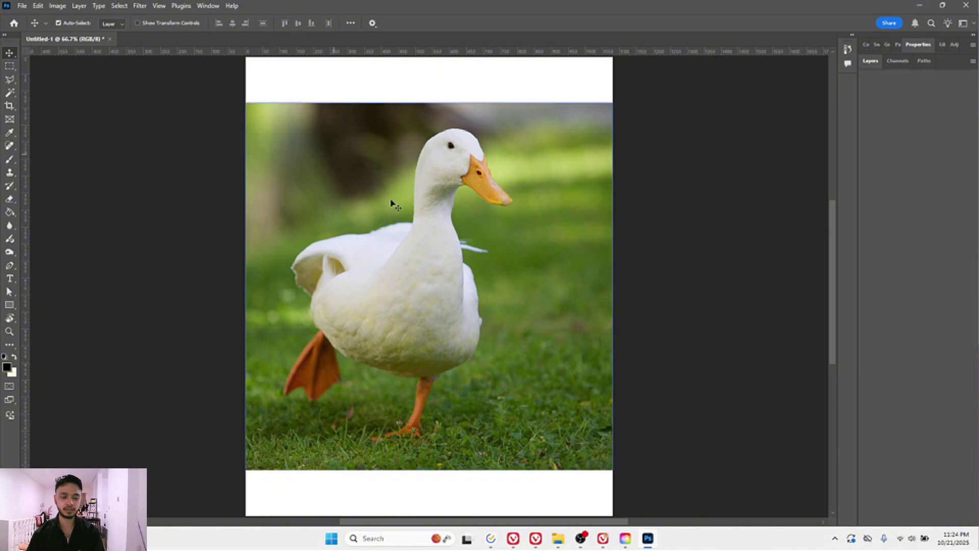
{"action": "left_click", "coordinate": [415, 225]}
{"action": "left_click", "coordinate": [470, 86]}
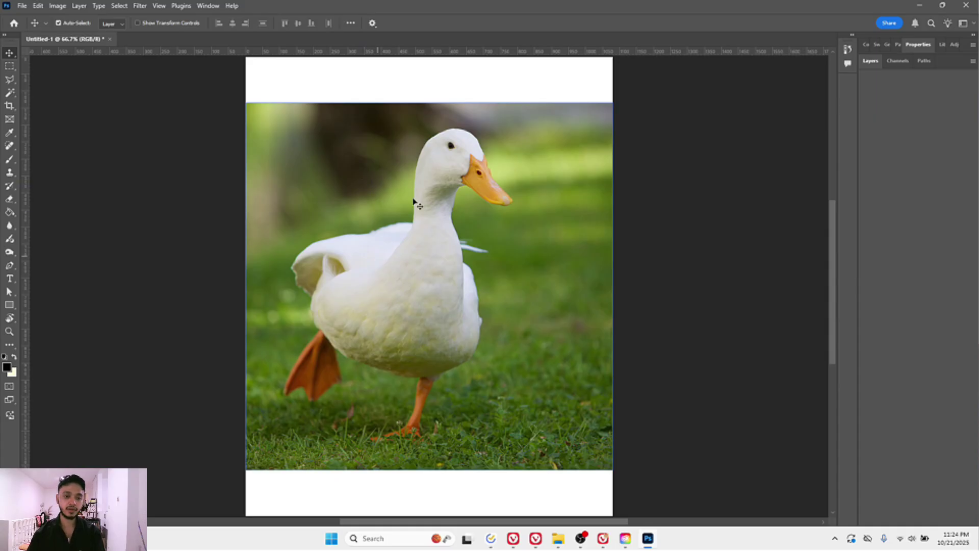
{"action": "left_click", "coordinate": [4, 34]}
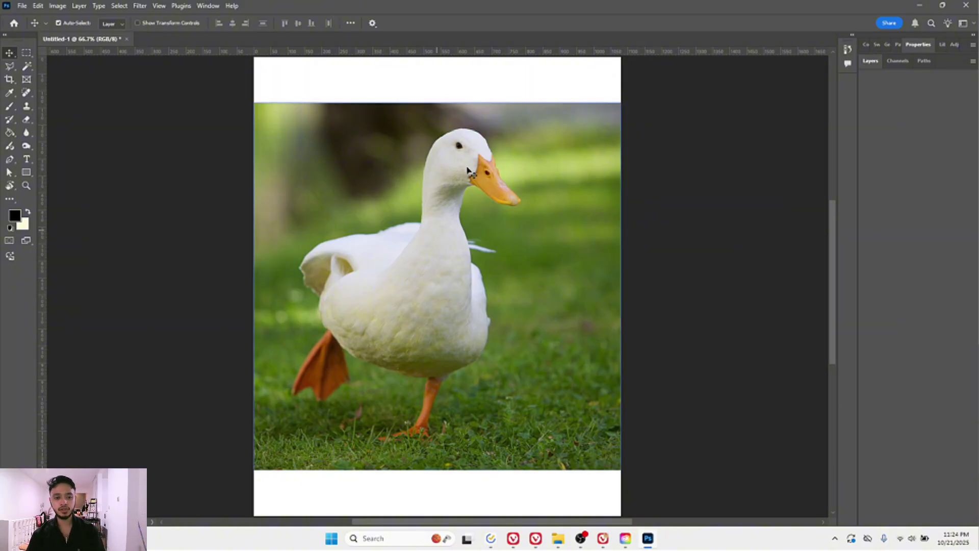
Step: Free-transform the duck photo and scale it proportionally, trying 12% and settling on 11%
{"action": "left_click", "coordinate": [434, 165]}
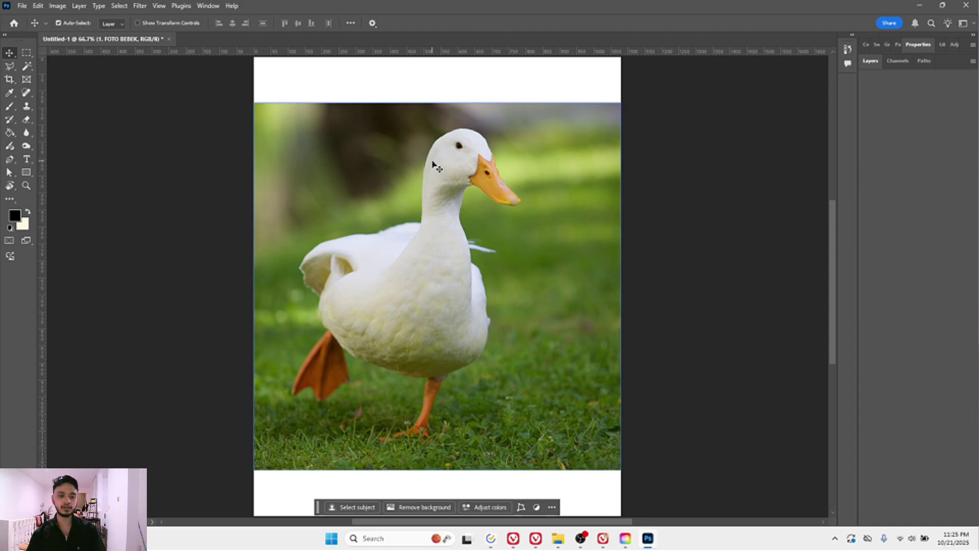
{"action": "key", "text": "ctrl+t"}
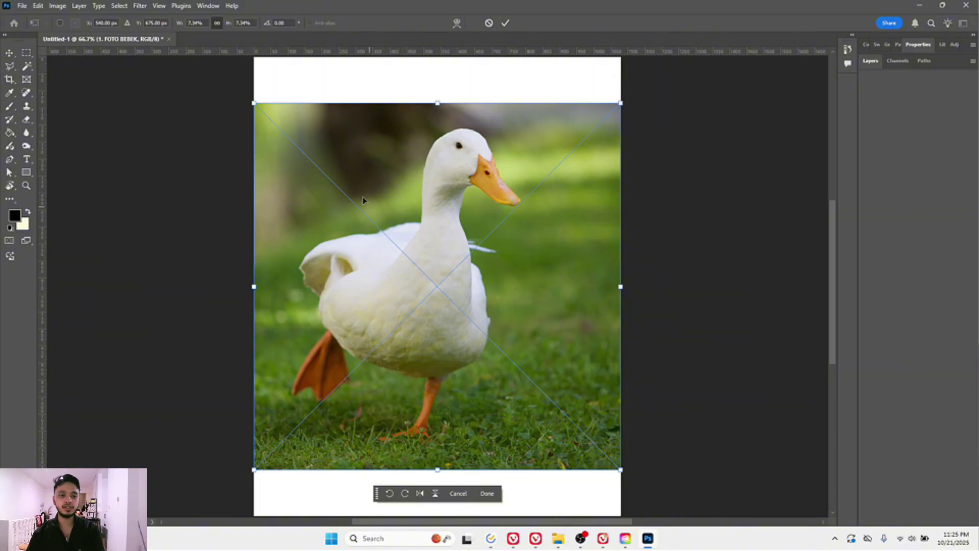
{"action": "left_click", "coordinate": [243, 22]}
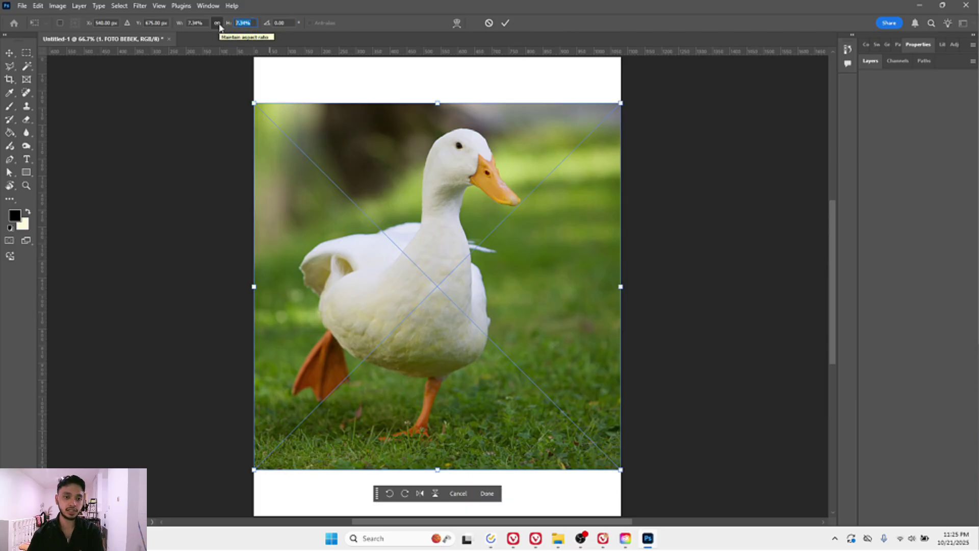
{"action": "type", "text": "12"}
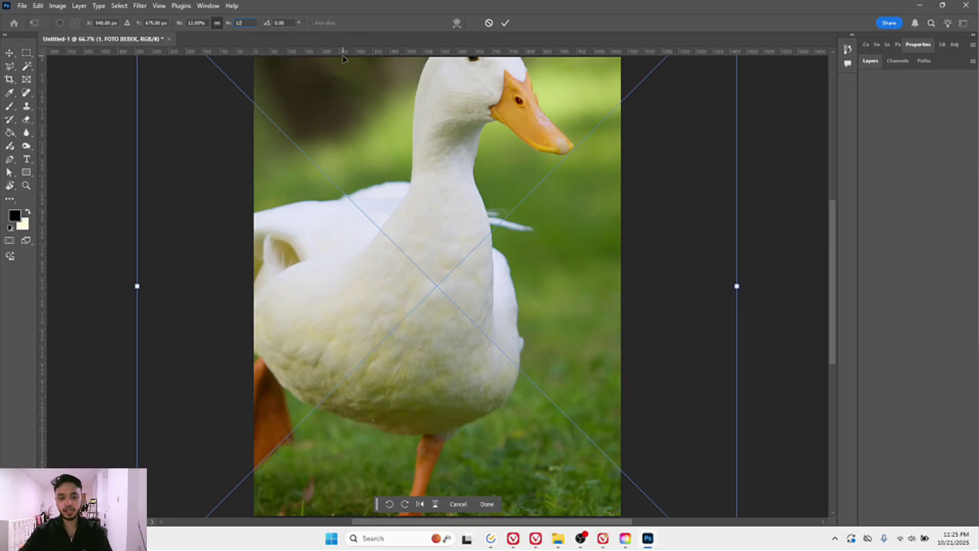
{"action": "key", "text": "BackSpace"}
{"action": "type", "text": "1"}
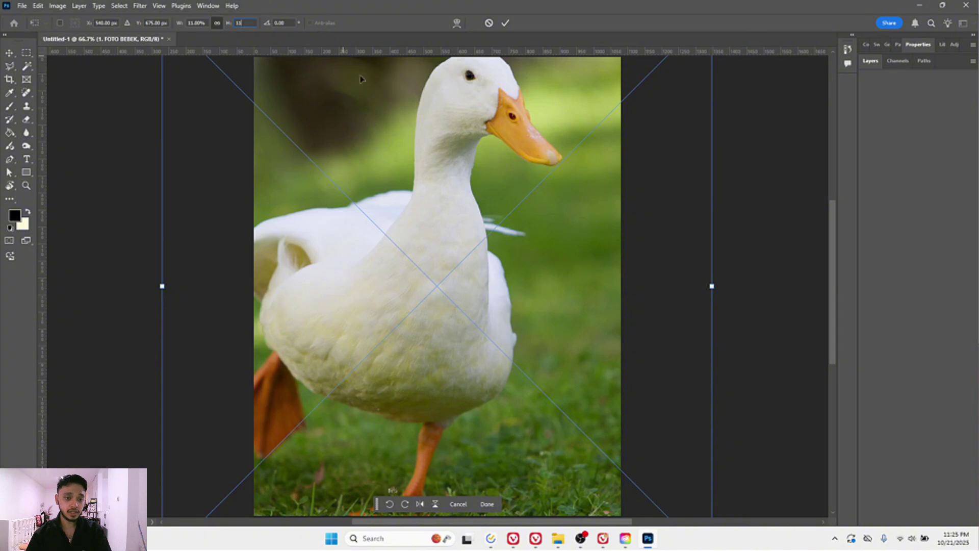
Step: Toggle the transform's aspect-ratio link and set the duck photo's scale to 10%
{"action": "left_click", "coordinate": [217, 24]}
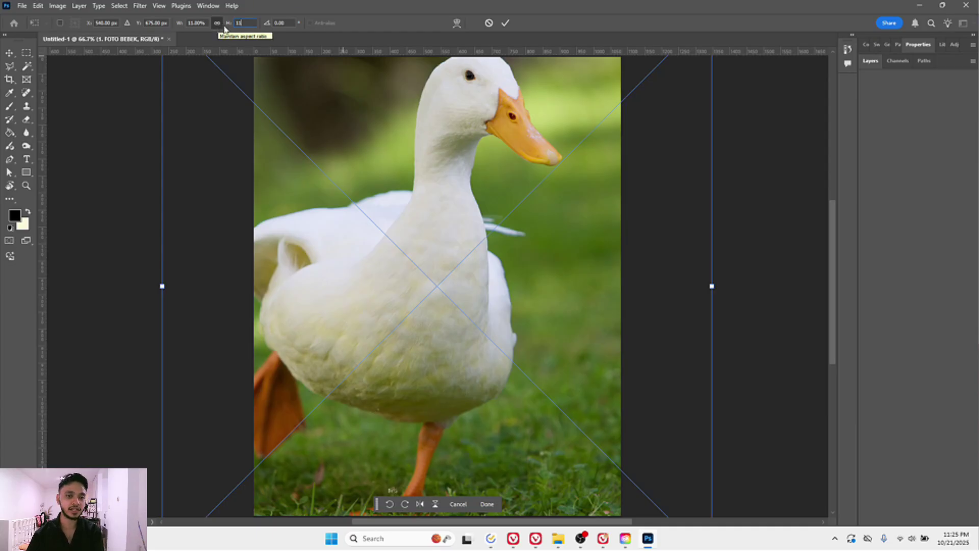
{"action": "left_click", "coordinate": [216, 25]}
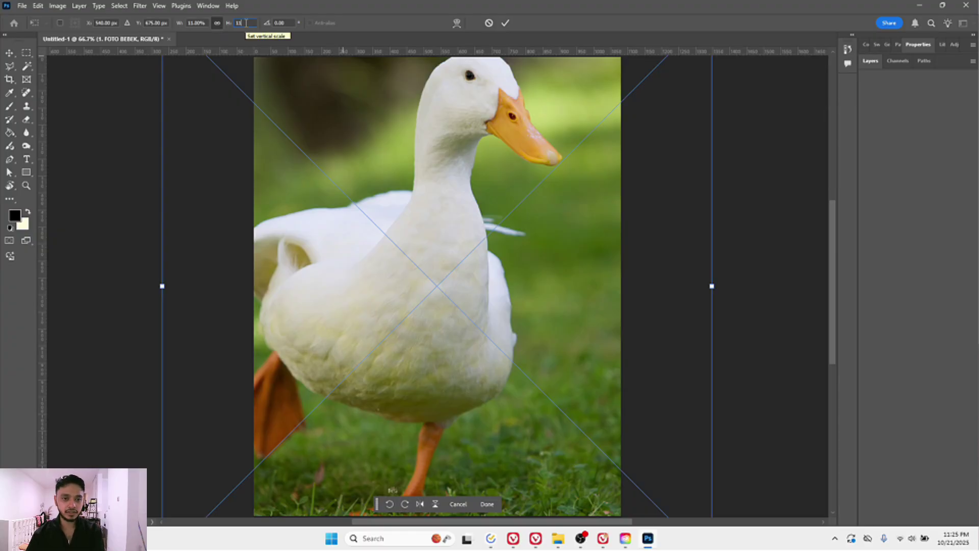
{"action": "key", "text": "BackSpace"}
{"action": "type", "text": "0"}
{"action": "key", "text": "Return"}
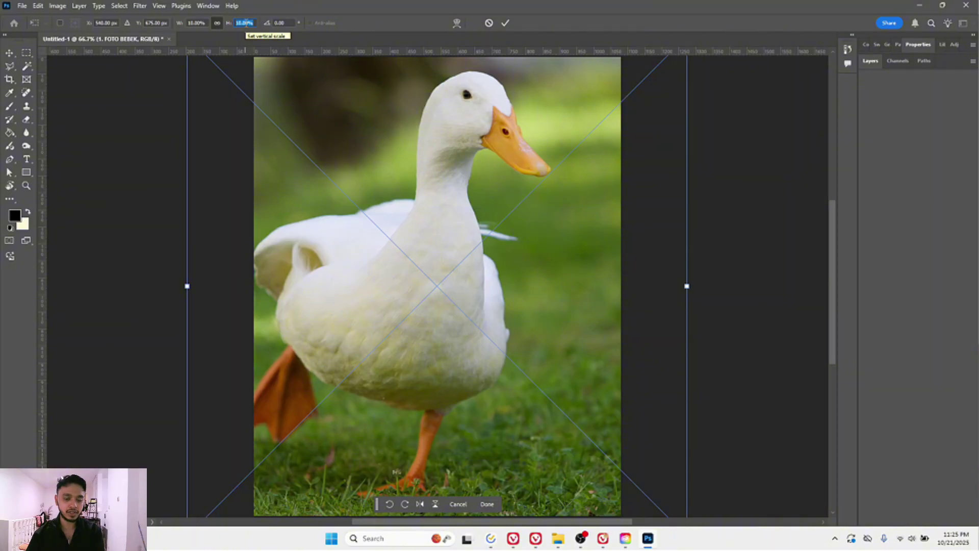
Step: Vary the duck photo's scale down and up in whole-percent increments, return it to 10%, and apply the transform
{"action": "scroll", "coordinate": [247, 23], "scroll_direction": "down", "scroll_amount": 1}
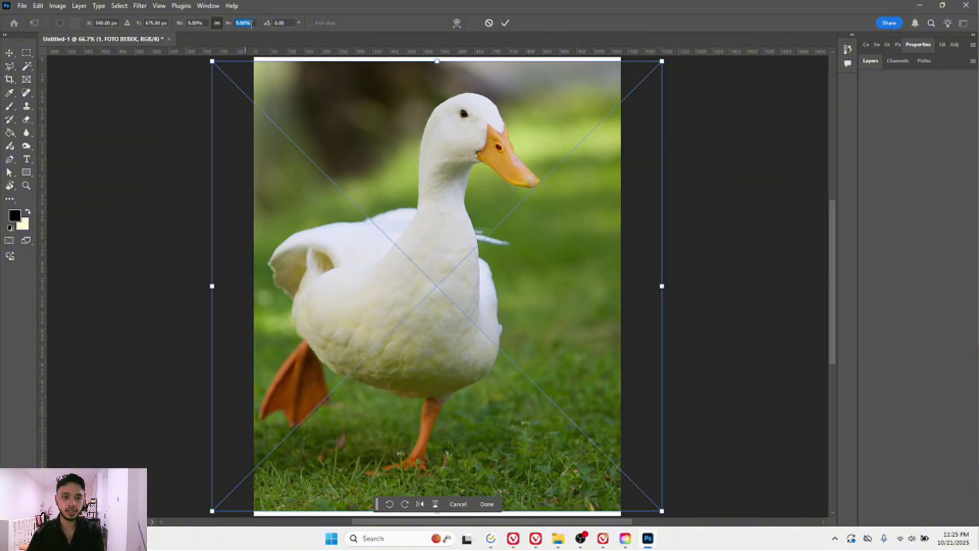
{"action": "scroll", "coordinate": [250, 26], "scroll_direction": "up", "scroll_amount": 2}
{"action": "scroll", "coordinate": [250, 27], "scroll_direction": "down", "scroll_amount": 5}
{"action": "scroll", "coordinate": [250, 26], "scroll_direction": "down", "scroll_amount": 2}
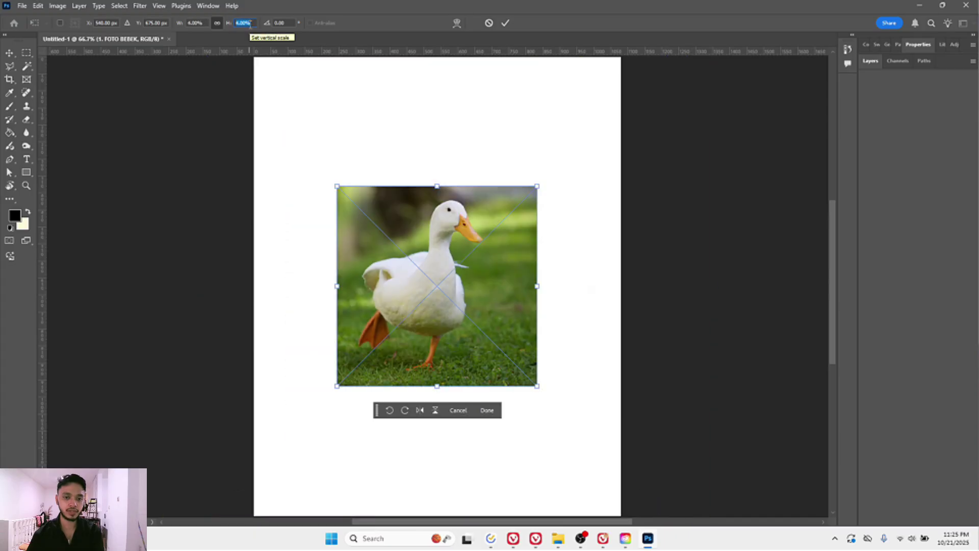
{"action": "scroll", "coordinate": [250, 27], "scroll_direction": "up", "scroll_amount": 9}
{"action": "scroll", "coordinate": [250, 27], "scroll_direction": "down", "scroll_amount": 4}
{"action": "scroll", "coordinate": [250, 25], "scroll_direction": "down", "scroll_amount": 2}
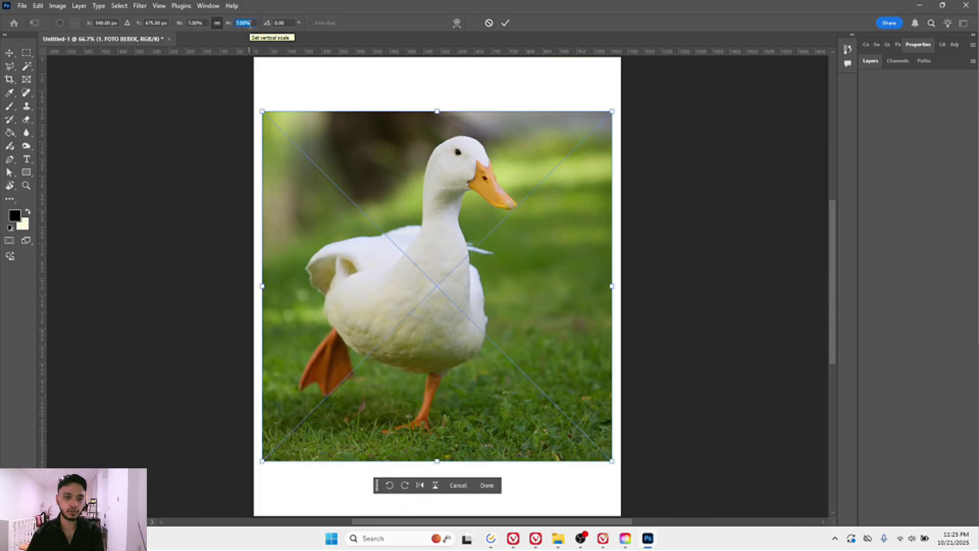
{"action": "scroll", "coordinate": [250, 25], "scroll_direction": "up", "scroll_amount": 2}
{"action": "scroll", "coordinate": [250, 24], "scroll_direction": "down", "scroll_amount": 8}
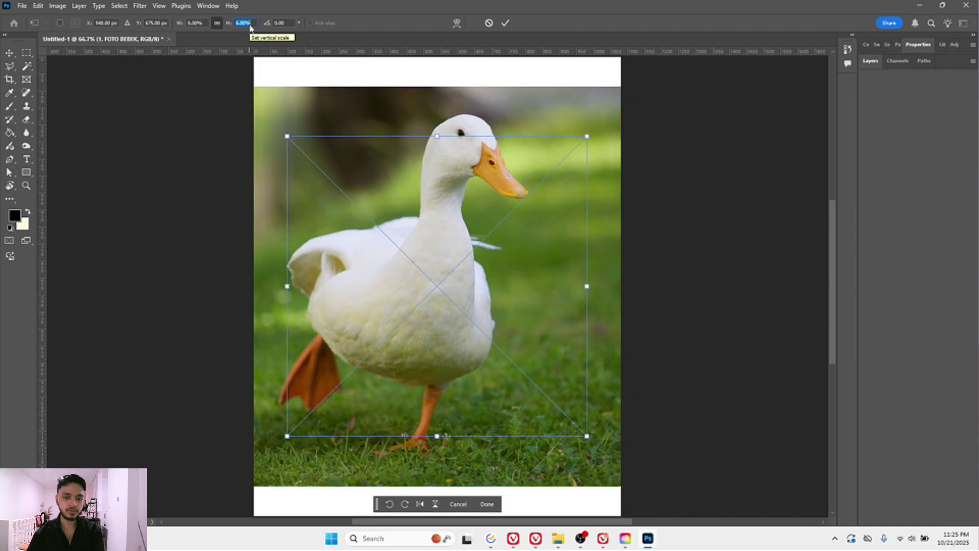
{"action": "scroll", "coordinate": [250, 26], "scroll_direction": "up", "scroll_amount": 5}
{"action": "scroll", "coordinate": [250, 24], "scroll_direction": "up", "scroll_amount": 3}
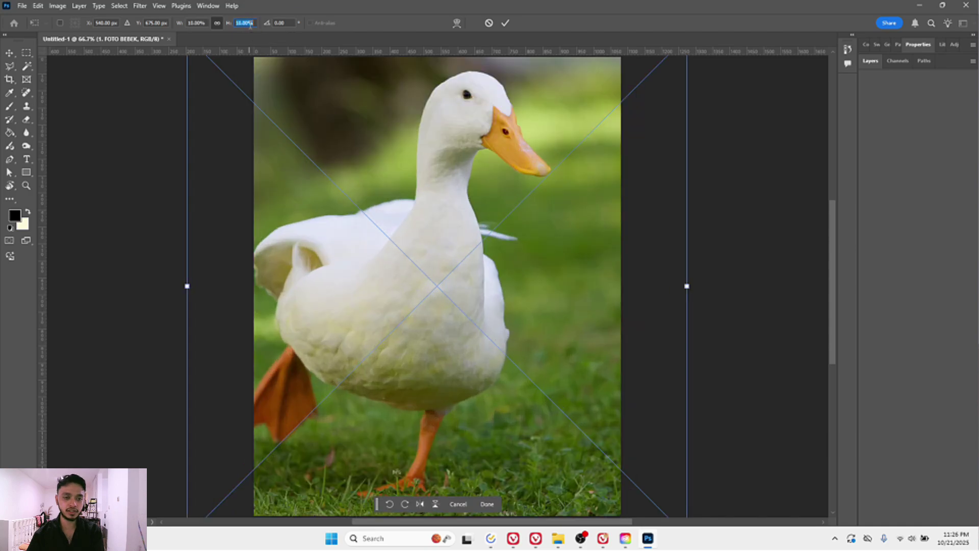
{"action": "scroll", "coordinate": [250, 25], "scroll_direction": "down", "scroll_amount": 1}
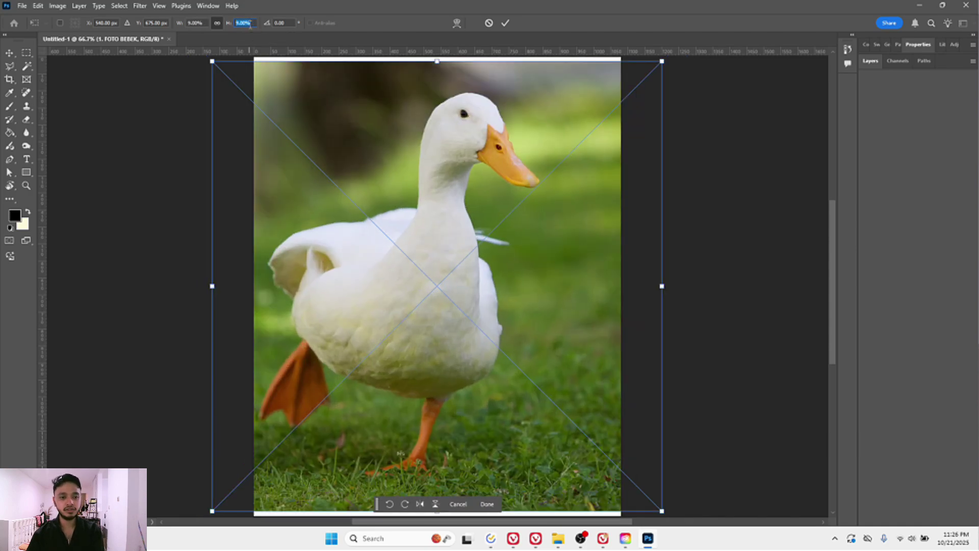
{"action": "scroll", "coordinate": [250, 25], "scroll_direction": "up", "scroll_amount": 1}
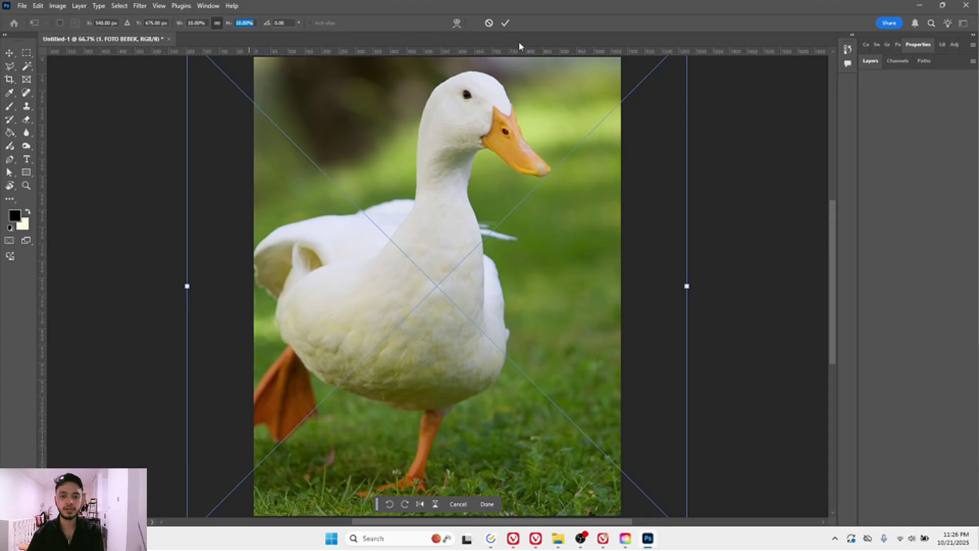
{"action": "left_click", "coordinate": [487, 504]}
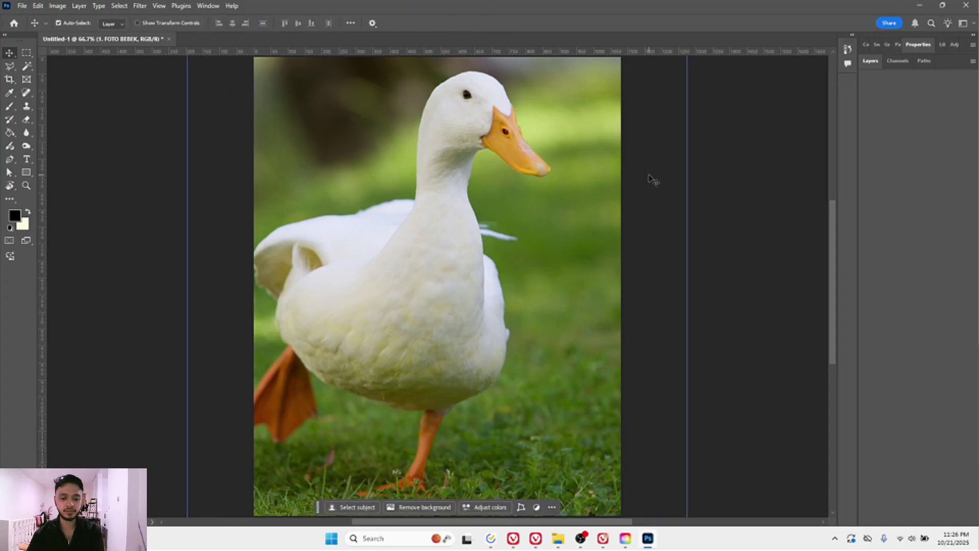
Step: Deselect the duck photo layer and start saving the untitled document
{"action": "left_click", "coordinate": [743, 176]}
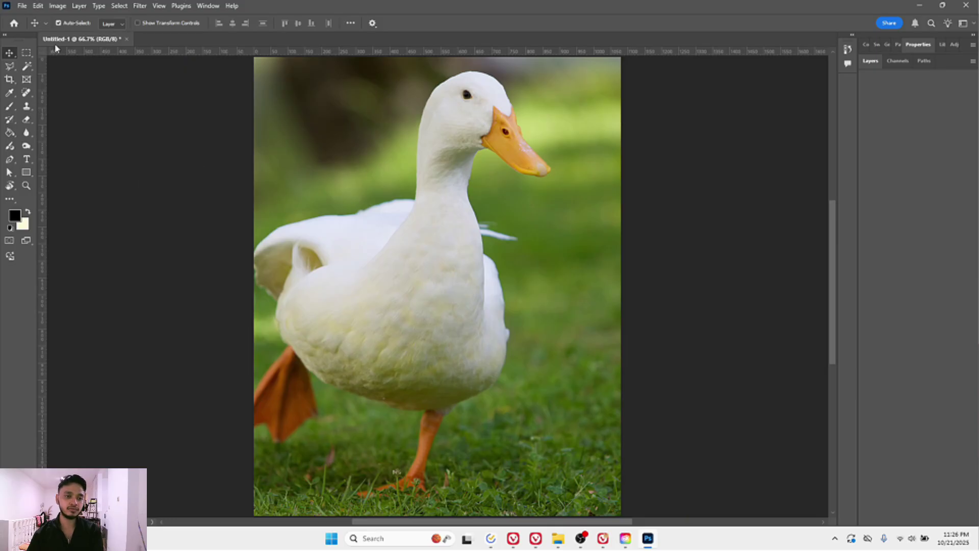
{"action": "left_click", "coordinate": [23, 6]}
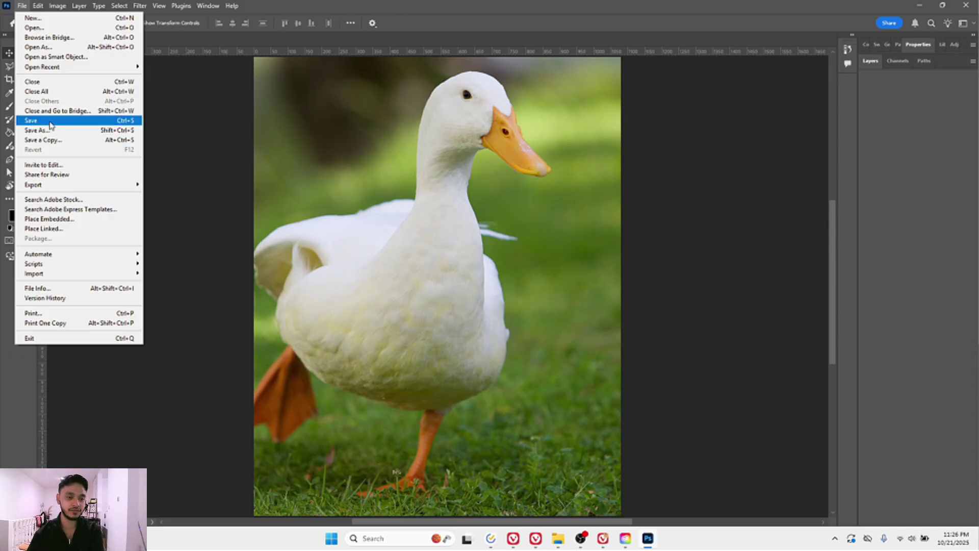
{"action": "left_click", "coordinate": [23, 6]}
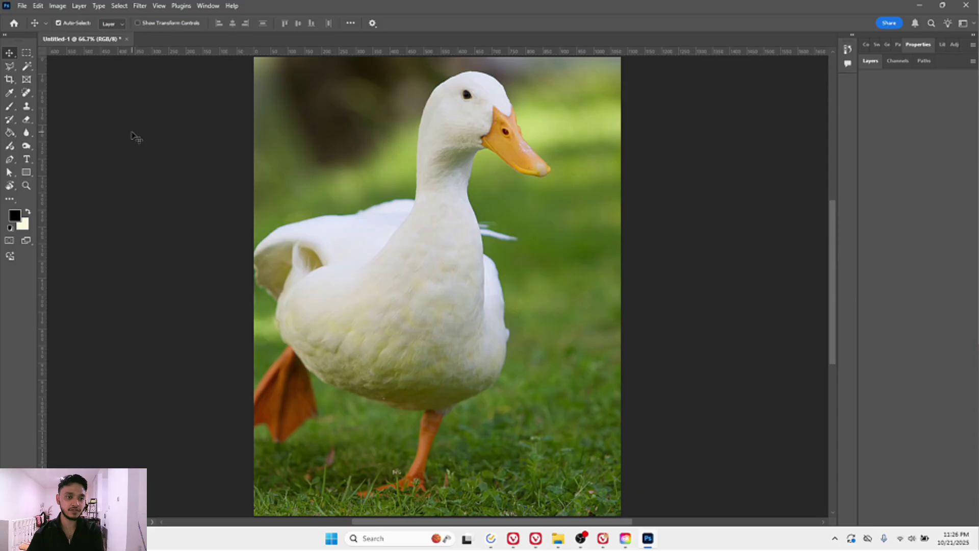
{"action": "left_click", "coordinate": [23, 6]}
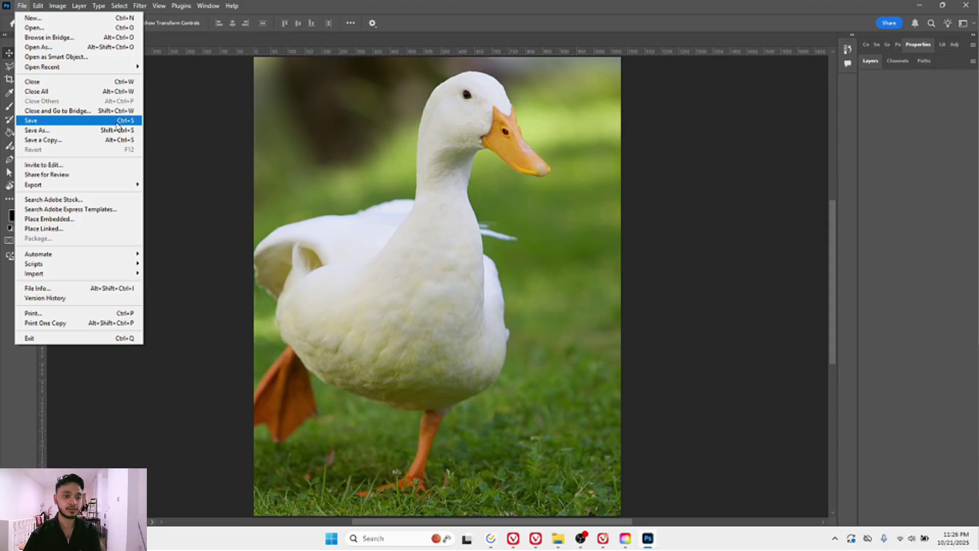
{"action": "left_click", "coordinate": [48, 122]}
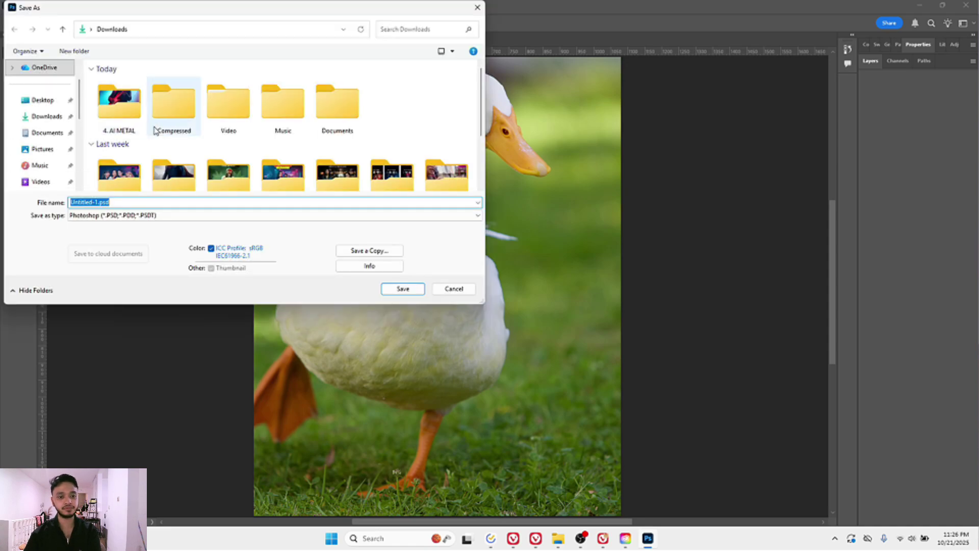
{"action": "left_click", "coordinate": [122, 203]}
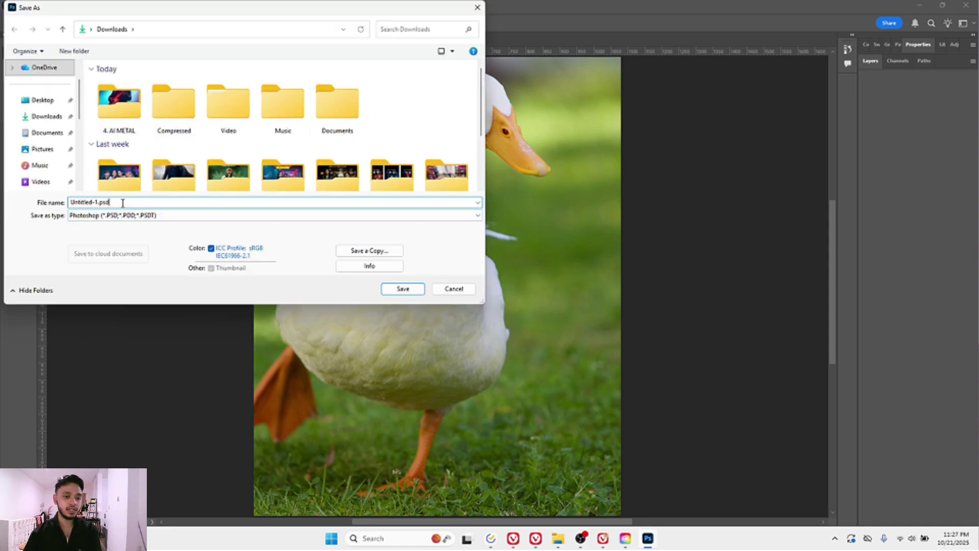
{"action": "mouse_move", "coordinate": [101, 202]}
{"action": "left_mouse_down"}
{"action": "mouse_move", "coordinate": [131, 202]}
{"action": "mouse_move", "coordinate": [102, 198]}
{"action": "left_mouse_up"}
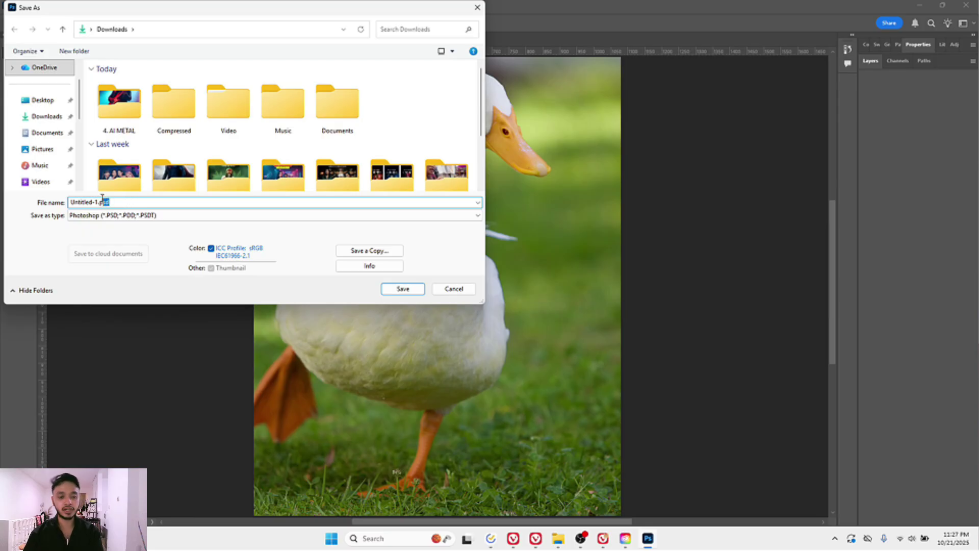
{"action": "left_click", "coordinate": [134, 201]}
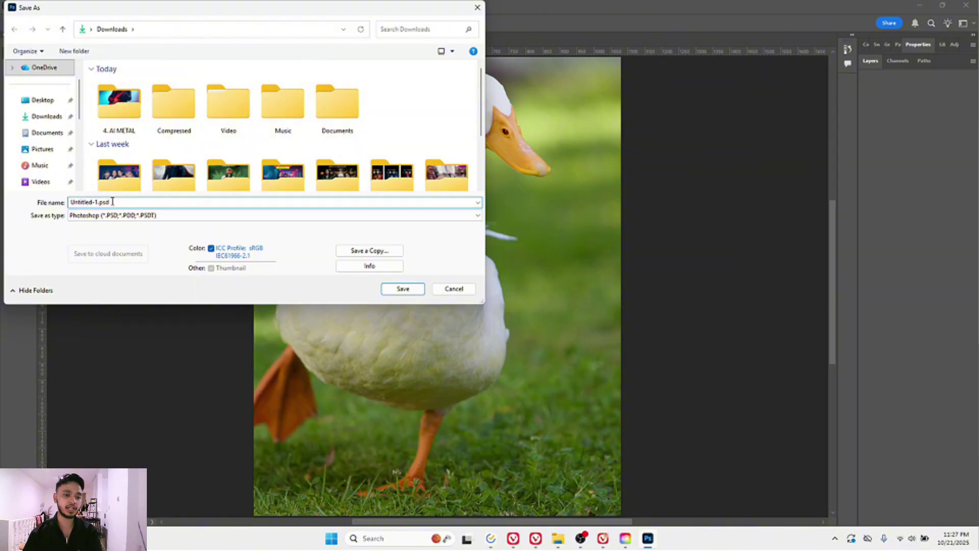
{"action": "left_click_drag", "start_coordinate": [112, 202], "coordinate": [101, 202]}
{"action": "left_click", "coordinate": [123, 203]}
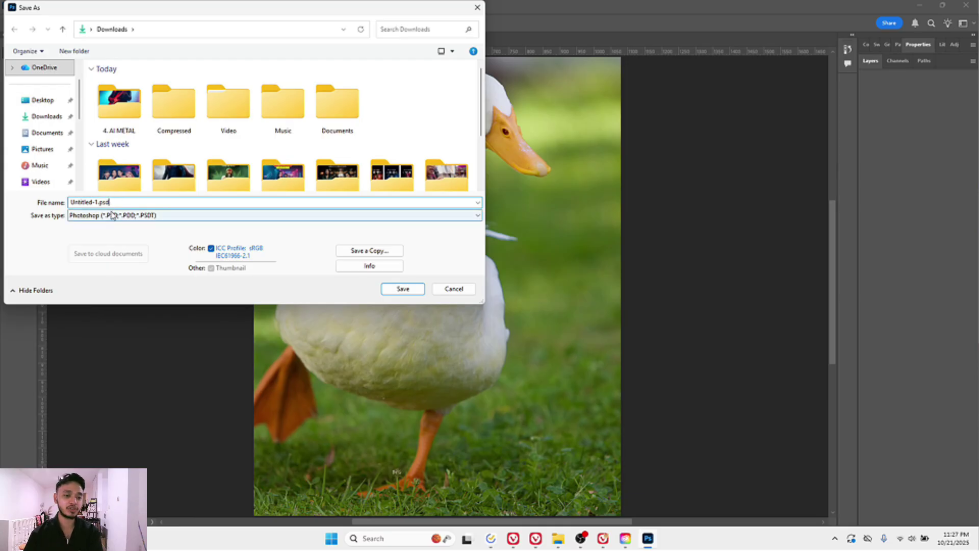
{"action": "left_click", "coordinate": [95, 202]}
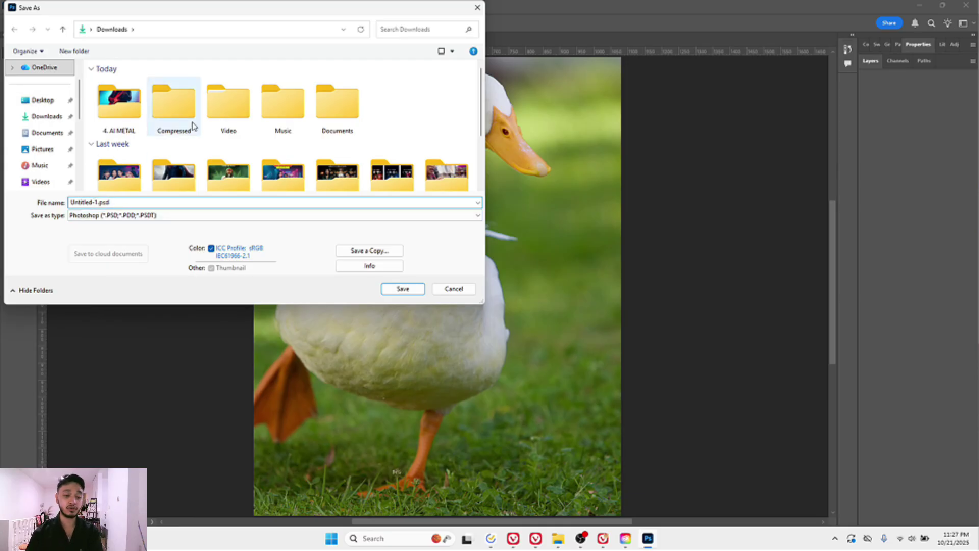
{"action": "key", "text": "shift+Right"}
{"action": "key", "text": "shift+Home"}
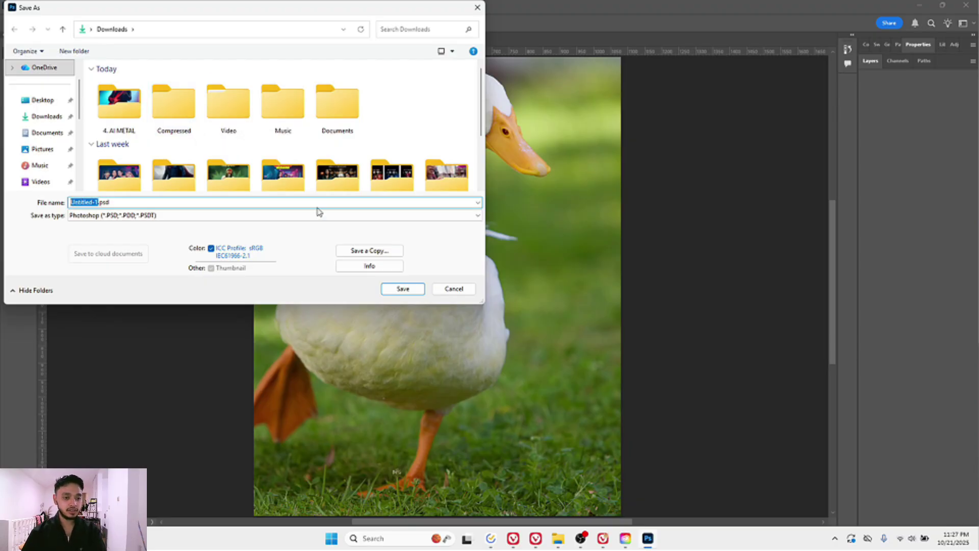
Step: Review the available save formats and choose Photoshop (*.PSD;*.PDD;*.PSDT) as the file type
{"action": "left_click", "coordinate": [257, 219]}
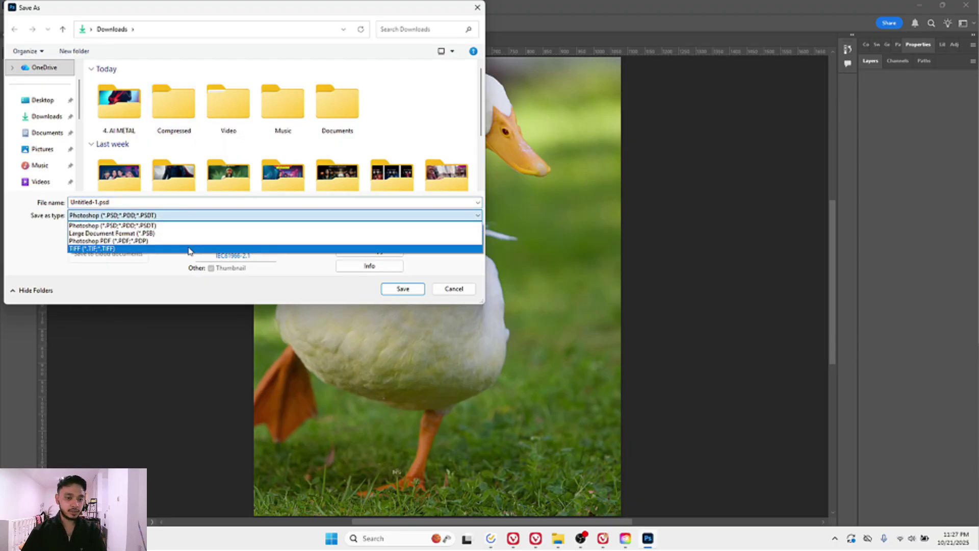
{"action": "left_click", "coordinate": [121, 225]}
{"action": "left_click", "coordinate": [97, 215]}
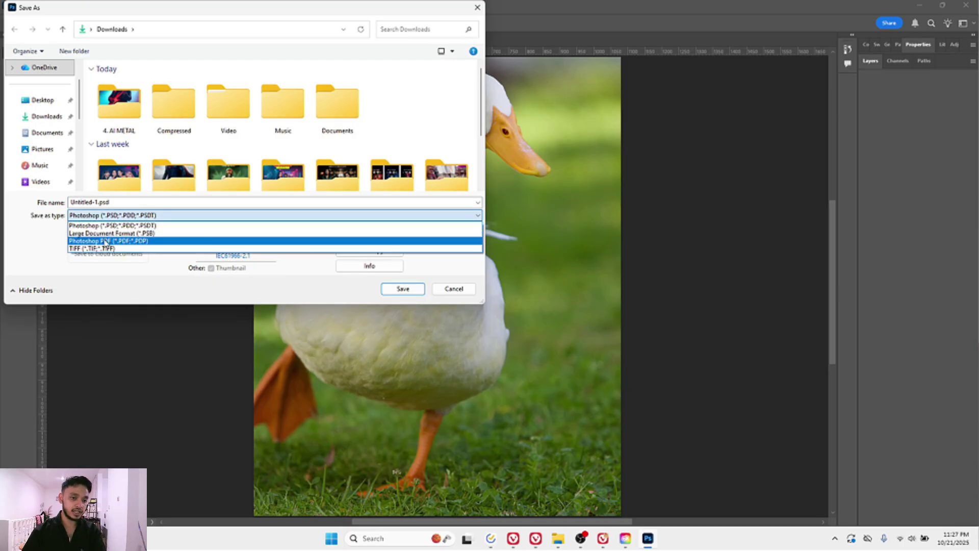
{"action": "left_click", "coordinate": [119, 225]}
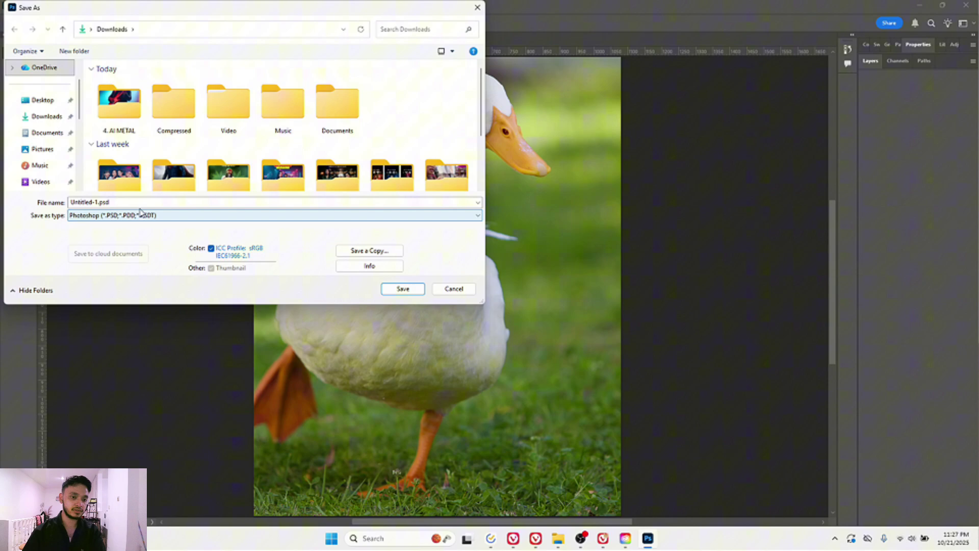
Step: Replace the file's base name with BEBEK CAROK, keeping the .psd extension
{"action": "double_click", "coordinate": [100, 202]}
{"action": "double_click", "coordinate": [99, 202]}
{"action": "key", "text": "Left"}
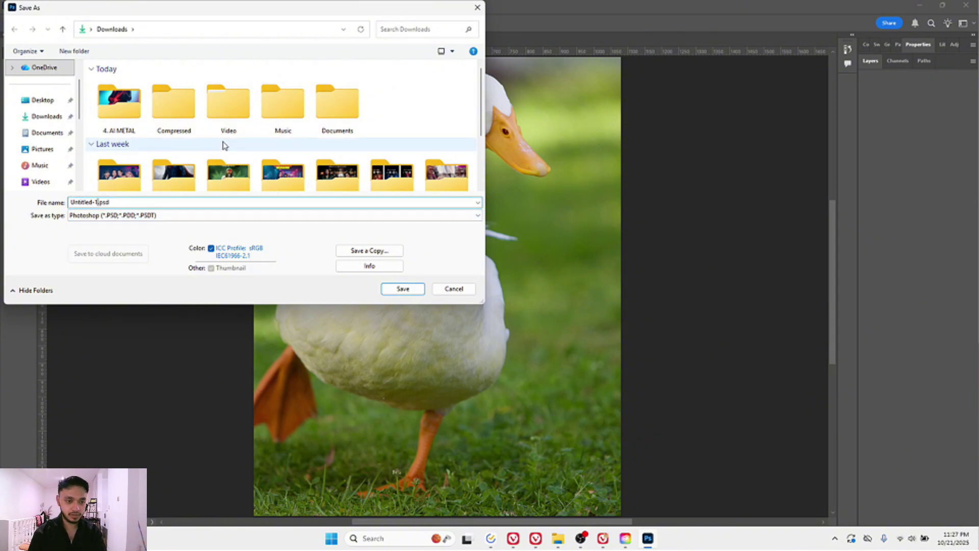
{"action": "key", "text": "shift+Left"}
{"action": "key", "text": "shift+Left"}
{"action": "key", "text": "shift+Left"}
{"action": "key", "text": "shift+Left"}
{"action": "key", "text": "shift+Left"}
{"action": "key", "text": "shift+Left"}
{"action": "key", "text": "shift+Left"}
{"action": "key", "text": "shift+Left"}
{"action": "key", "text": "shift+Left"}
{"action": "key", "text": "shift+Left"}
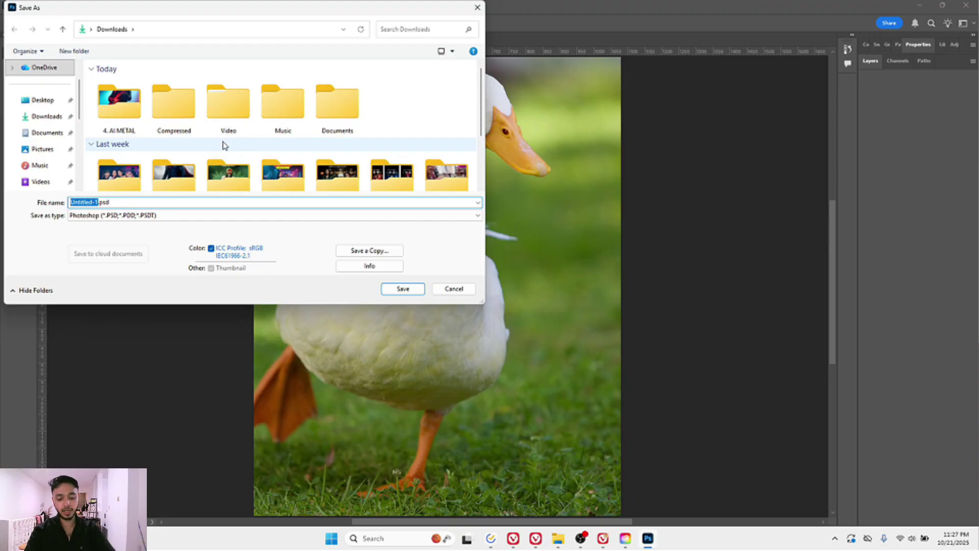
{"action": "type", "text": "Du"}
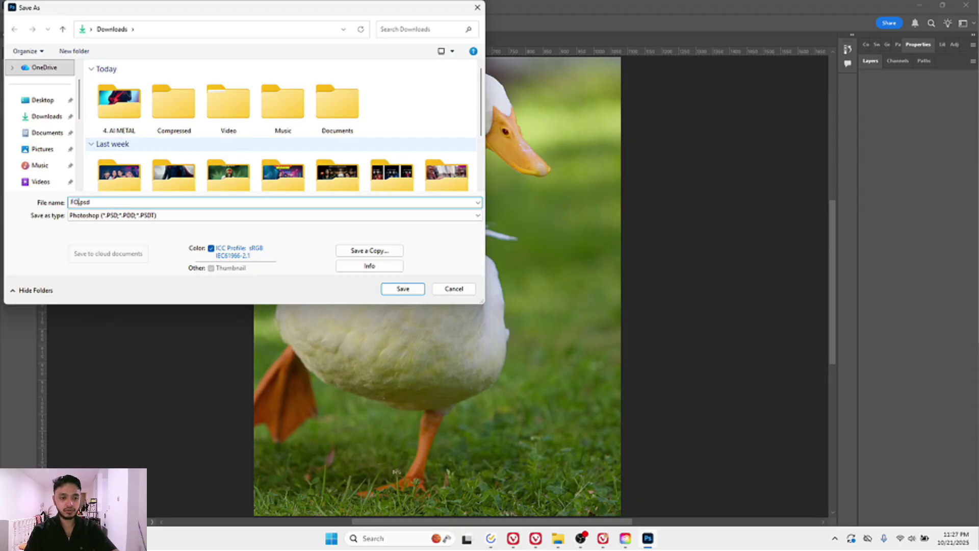
{"action": "key", "text": "BackSpace"}
{"action": "key", "text": "BackSpace"}
{"action": "type", "text": "BEBI"}
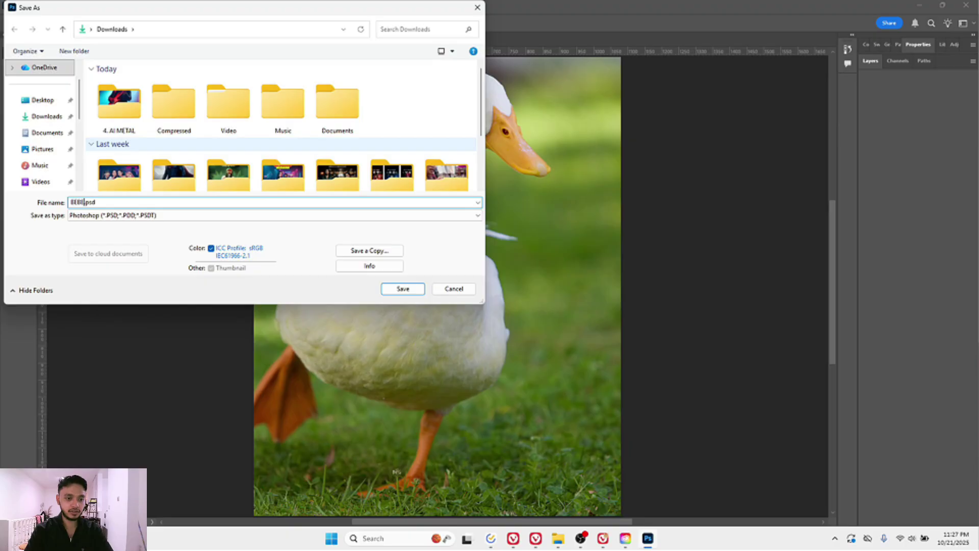
{"action": "key", "text": "BackSpace"}
{"action": "type", "text": "EK "}
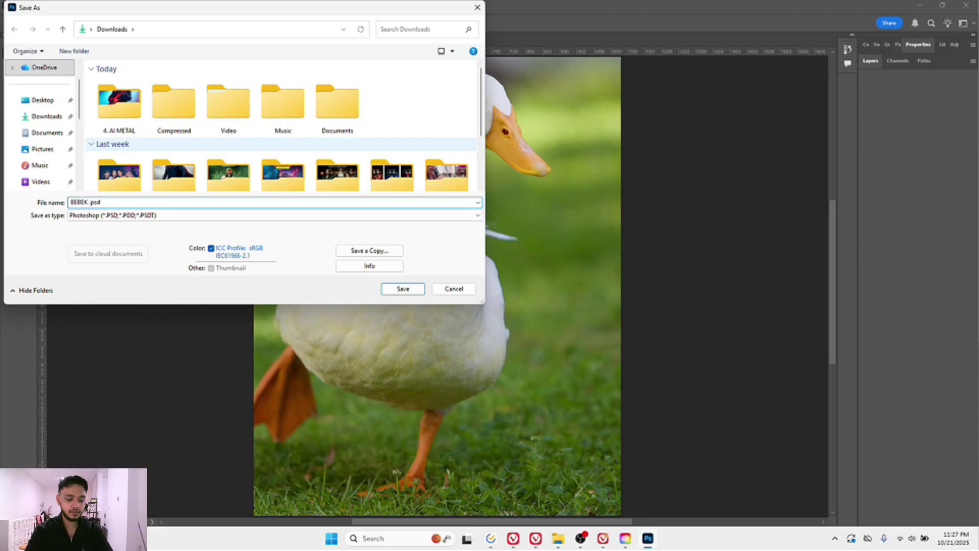
{"action": "type", "text": "CAROK"}
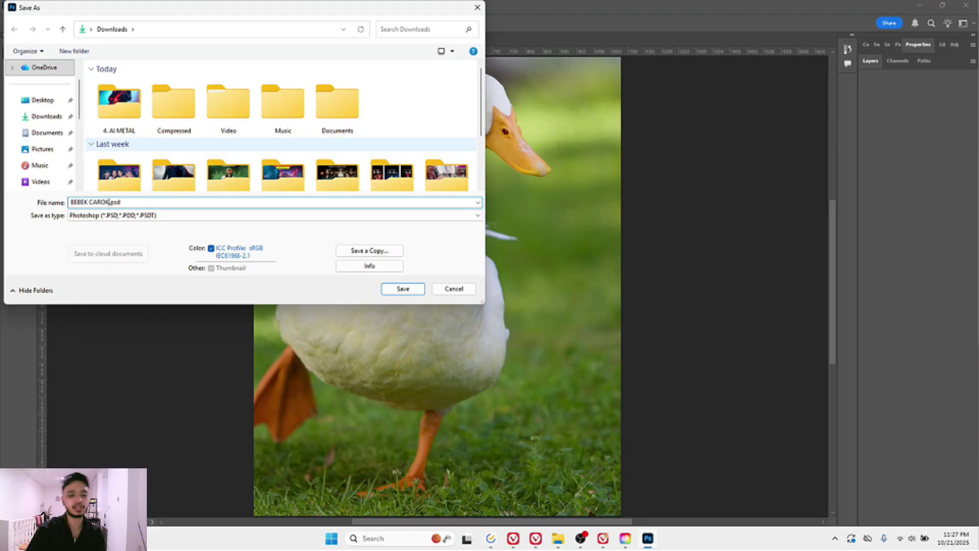
Step: Save the document to the Downloads folder with Maximize Compatibility enabled
{"action": "key", "text": "Return"}
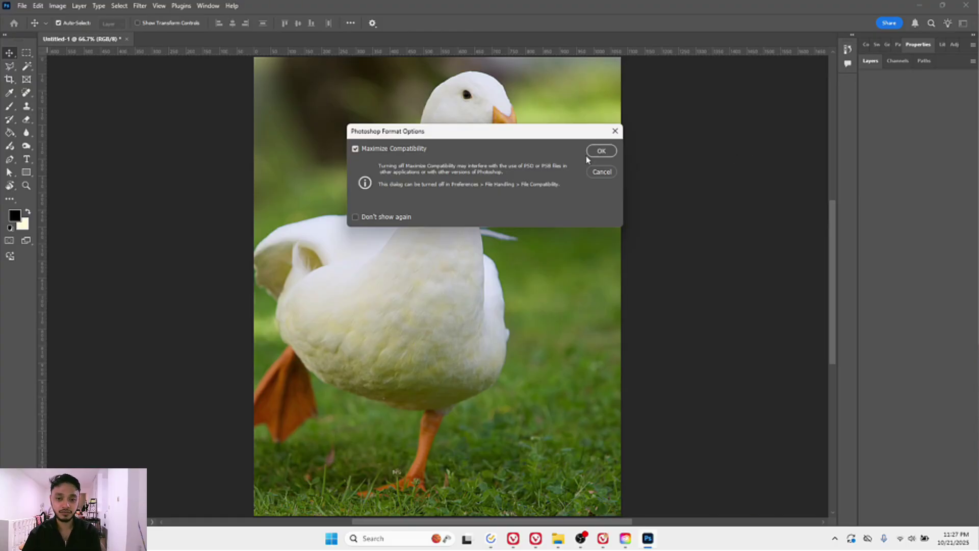
{"action": "left_click", "coordinate": [599, 151]}
{"action": "key", "text": "ctrl+;"}
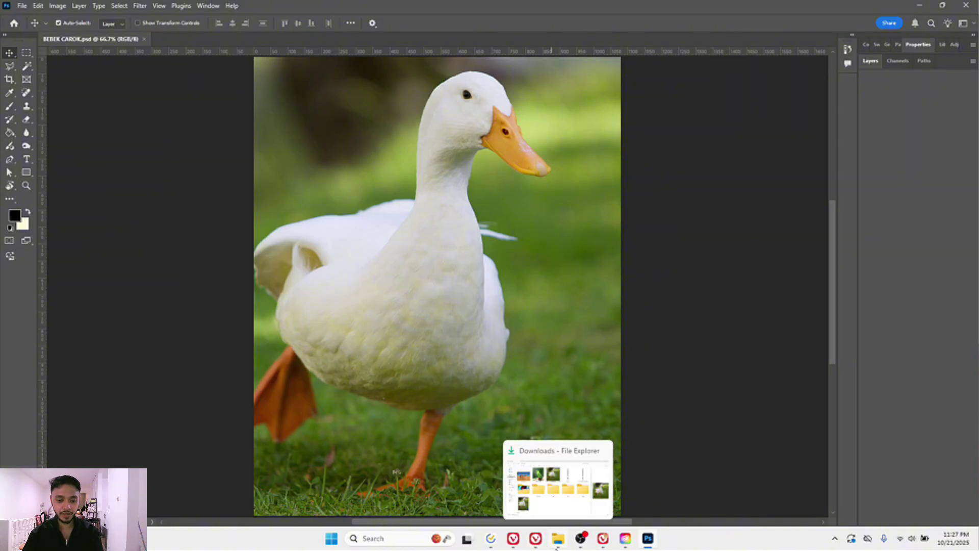
Step: Switch to File Explorer and look up the saved BEBEK CAROK.psd and its preview in the Downloads folder
{"action": "left_click", "coordinate": [558, 539]}
{"action": "scroll", "coordinate": [163, 285], "scroll_direction": "down", "scroll_amount": 5}
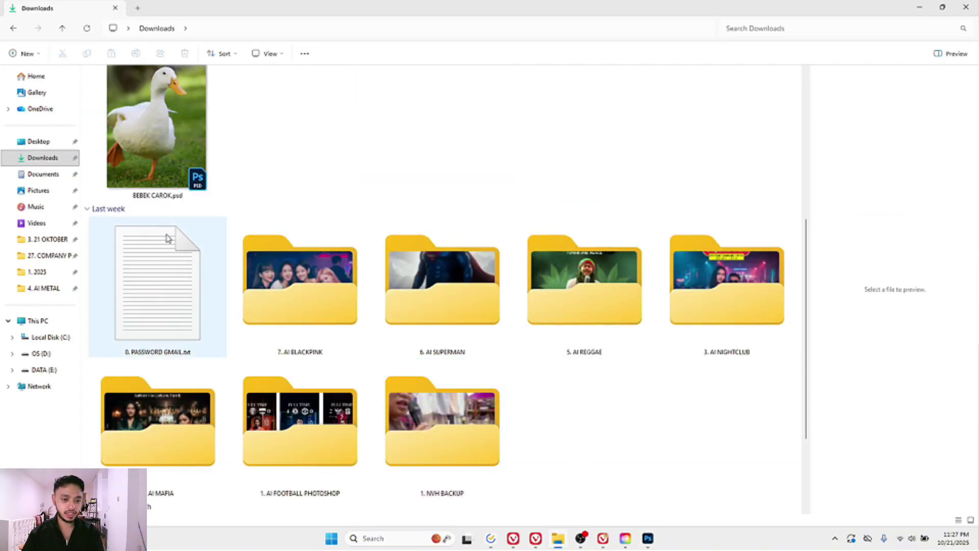
{"action": "scroll", "coordinate": [163, 285], "scroll_direction": "up", "scroll_amount": 5}
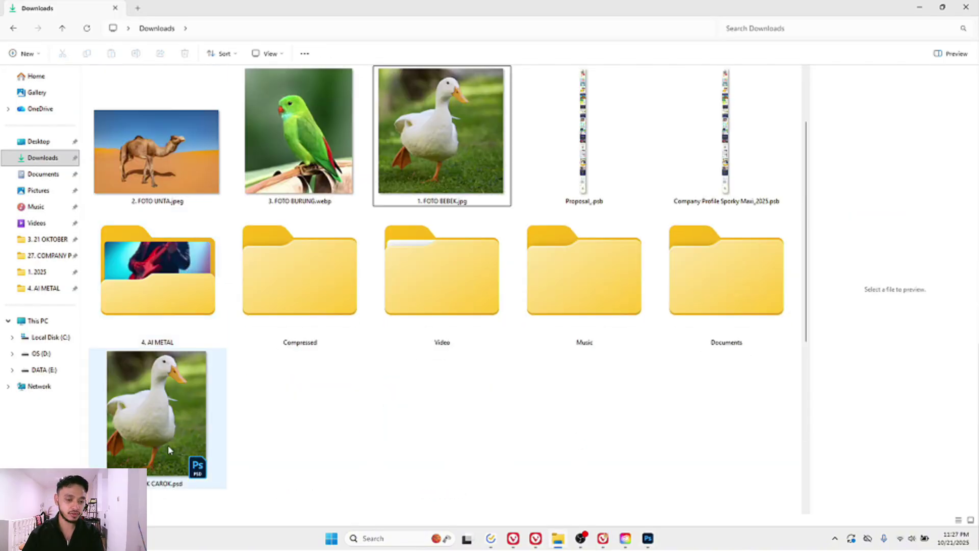
{"action": "left_click", "coordinate": [172, 421]}
{"action": "left_click", "coordinate": [356, 403]}
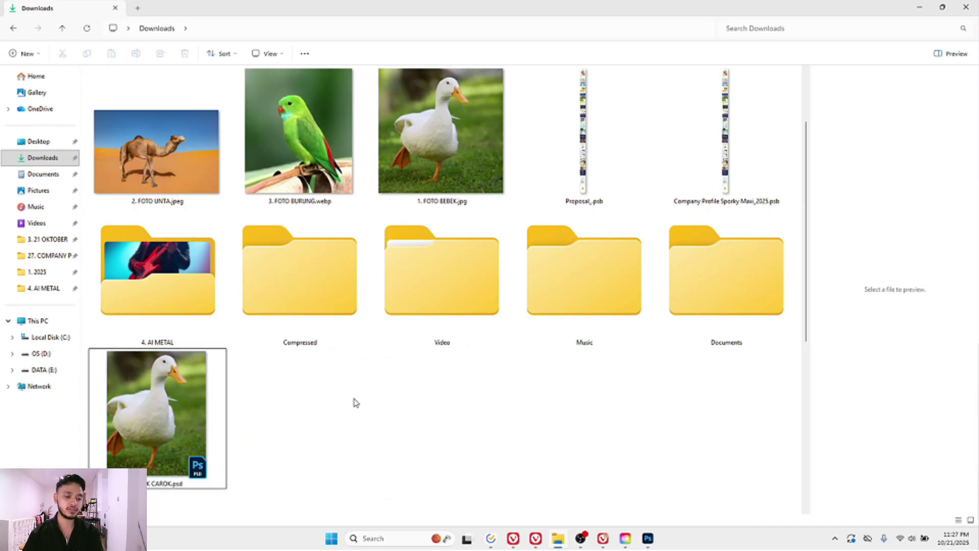
{"action": "left_click", "coordinate": [106, 409]}
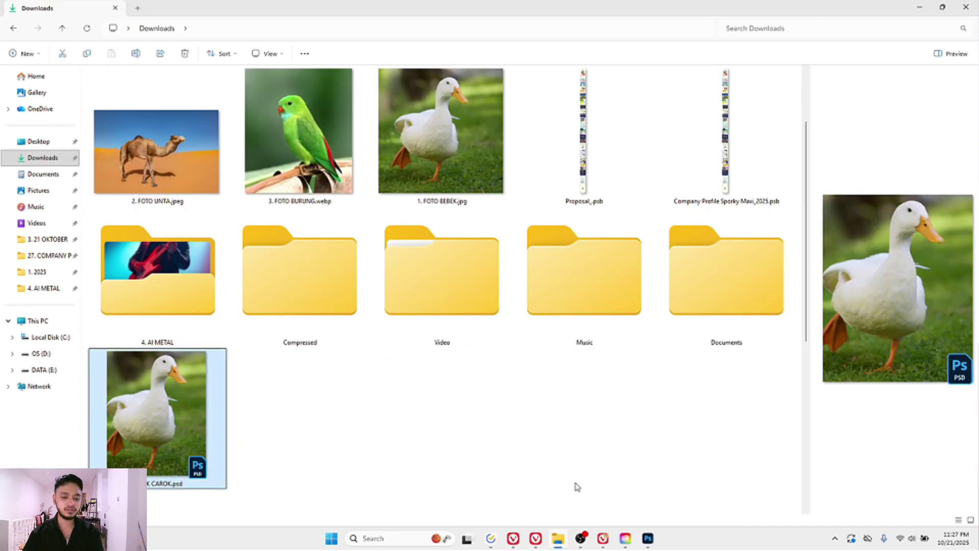
{"action": "mouse_move", "coordinate": [652, 545]}
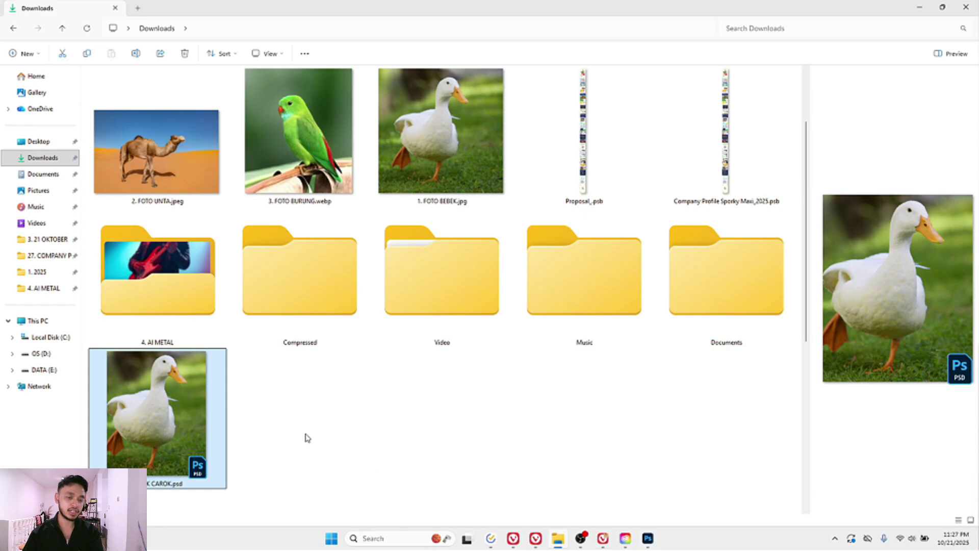
{"action": "left_click", "coordinate": [468, 444]}
Step: Return to Photoshop, check the save commands available for the saved document, and deselect the duck photo layer
{"action": "left_click", "coordinate": [647, 539]}
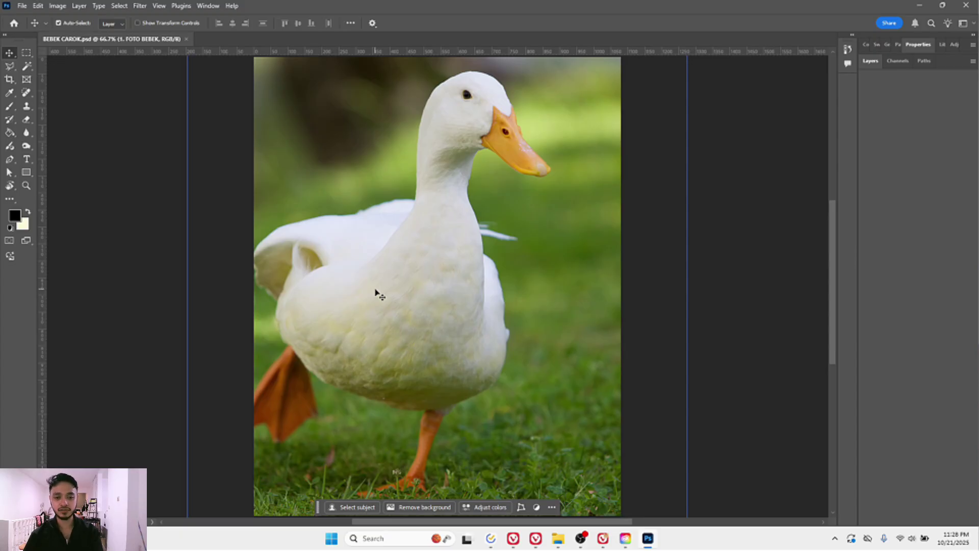
{"action": "left_click", "coordinate": [21, 5]}
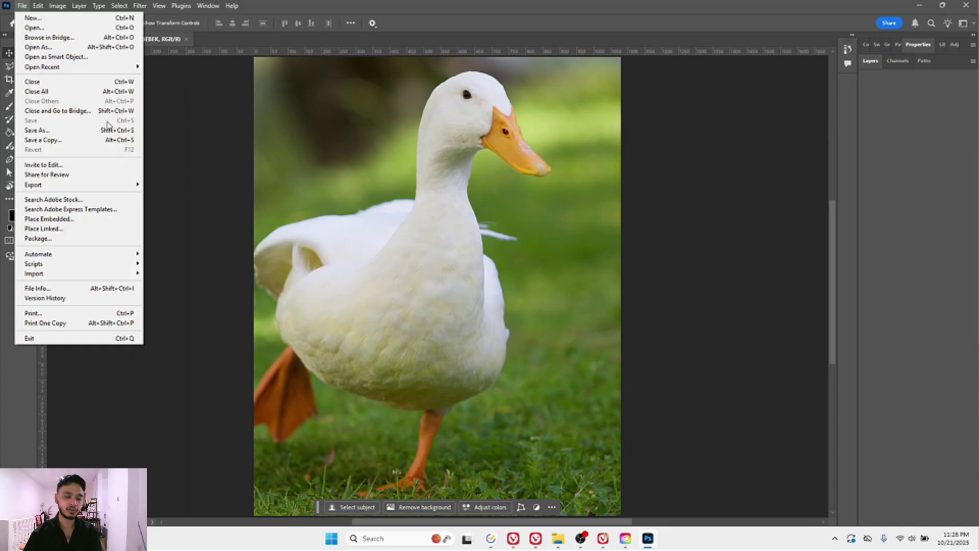
{"action": "left_click", "coordinate": [692, 150]}
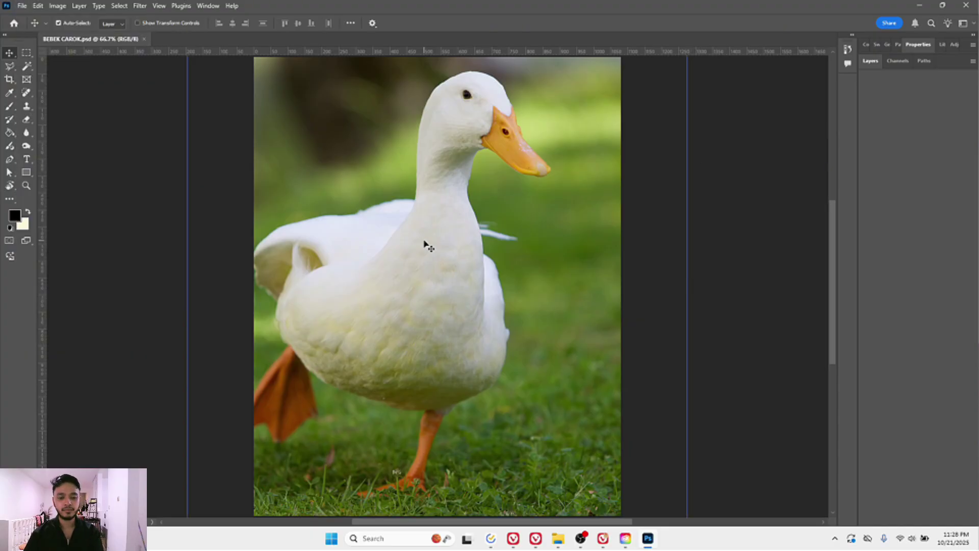
Step: Switch to File Explorer and compare the previews of BEBEK CAROK.psd and 1. FOTO BEBEK.jpg
{"action": "left_click", "coordinate": [647, 539]}
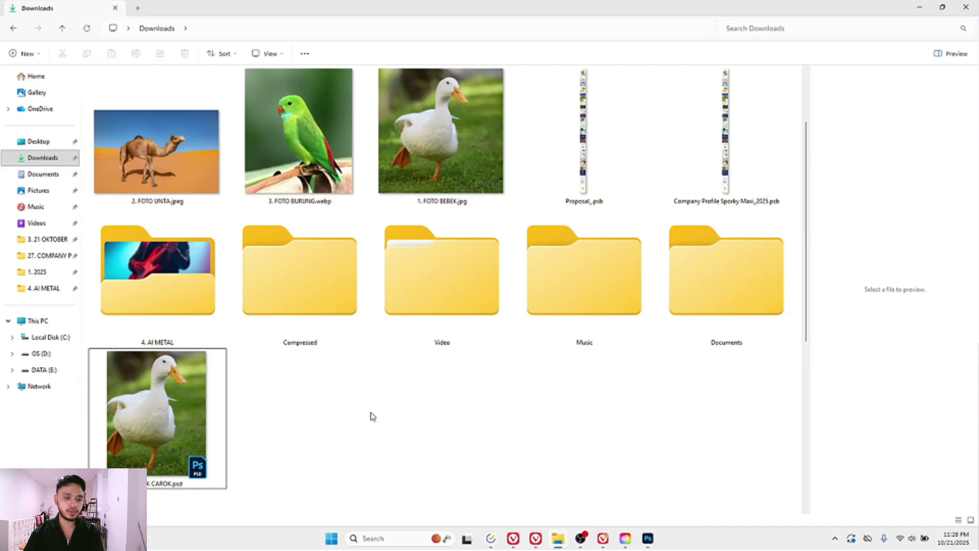
{"action": "left_click", "coordinate": [176, 421]}
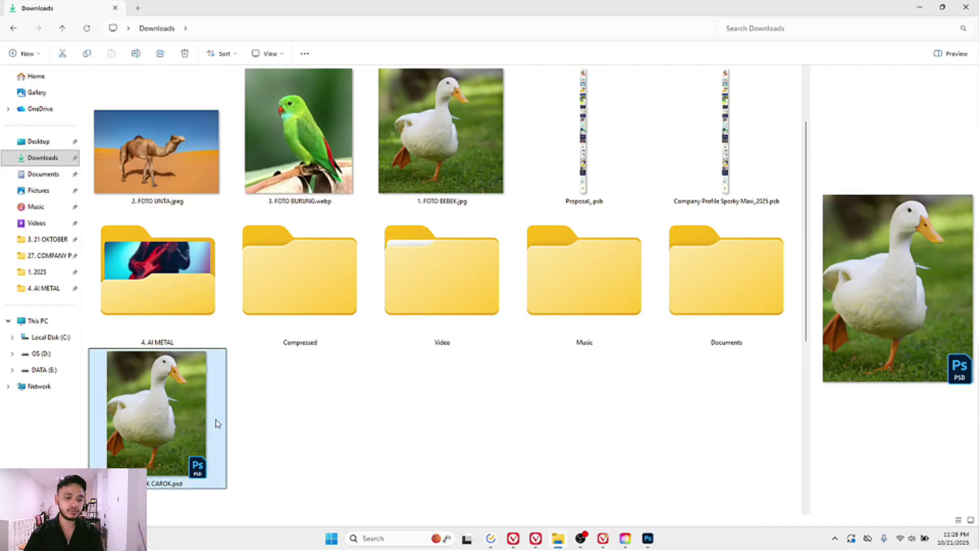
{"action": "left_click", "coordinate": [440, 433]}
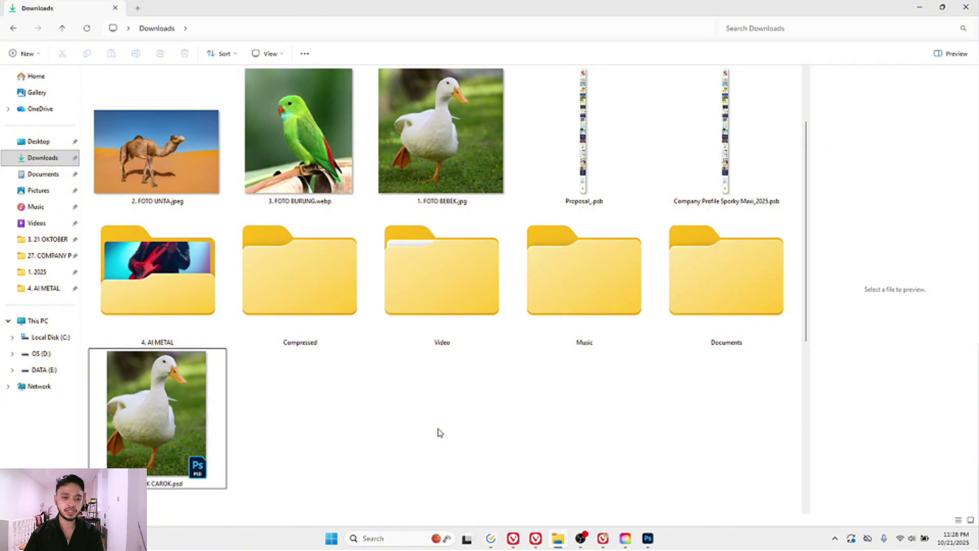
{"action": "left_click", "coordinate": [441, 202]}
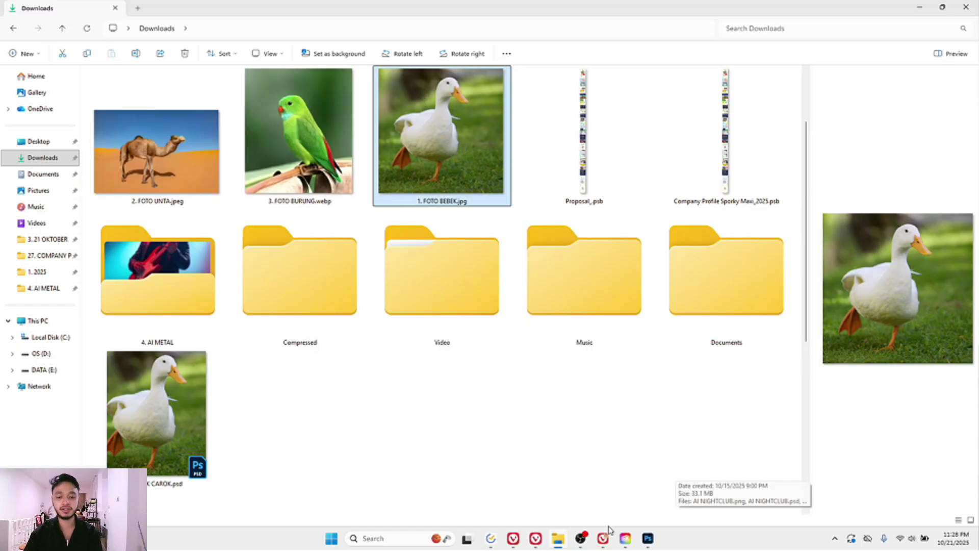
{"action": "mouse_move", "coordinate": [642, 533]}
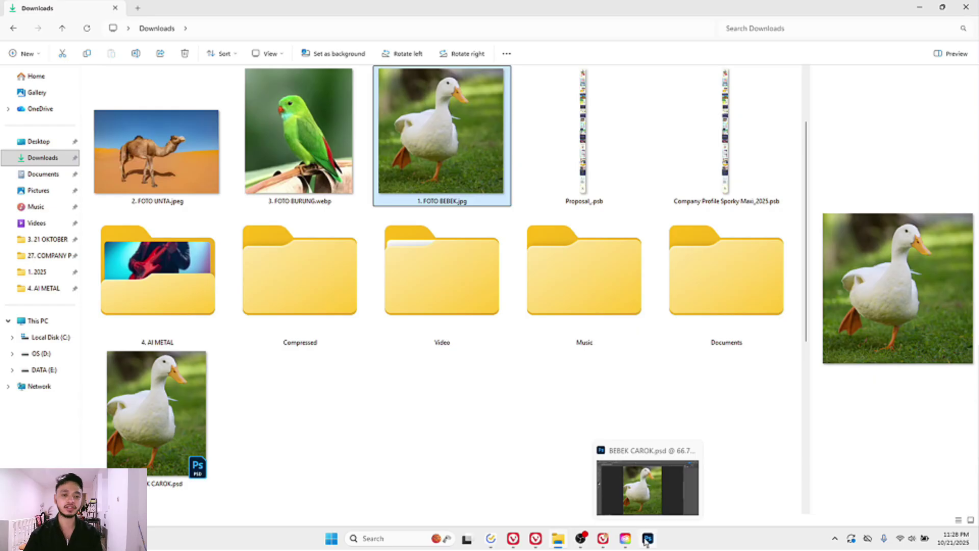
Step: Switch to Photoshop and open the Export As settings for the BEBEK CAROK document
{"action": "left_click", "coordinate": [646, 539]}
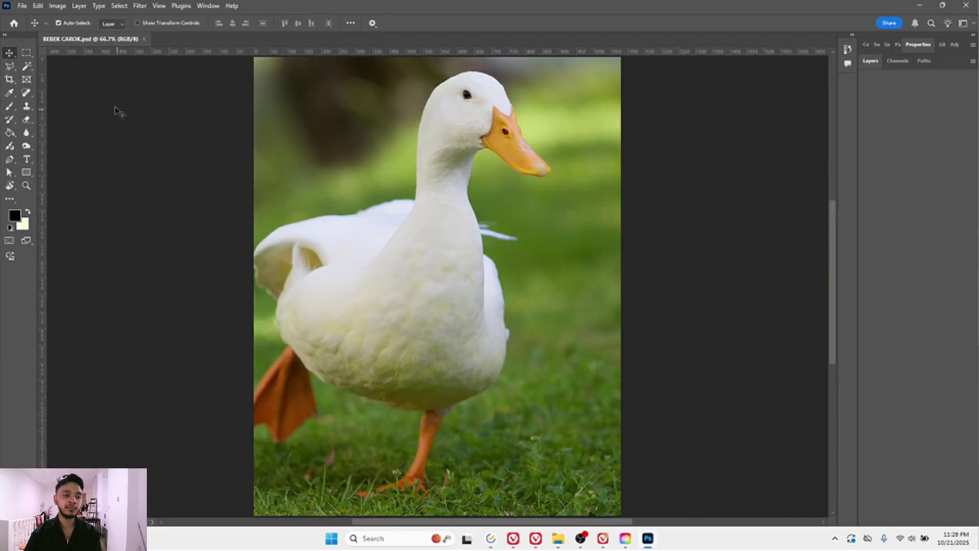
{"action": "left_click", "coordinate": [22, 6]}
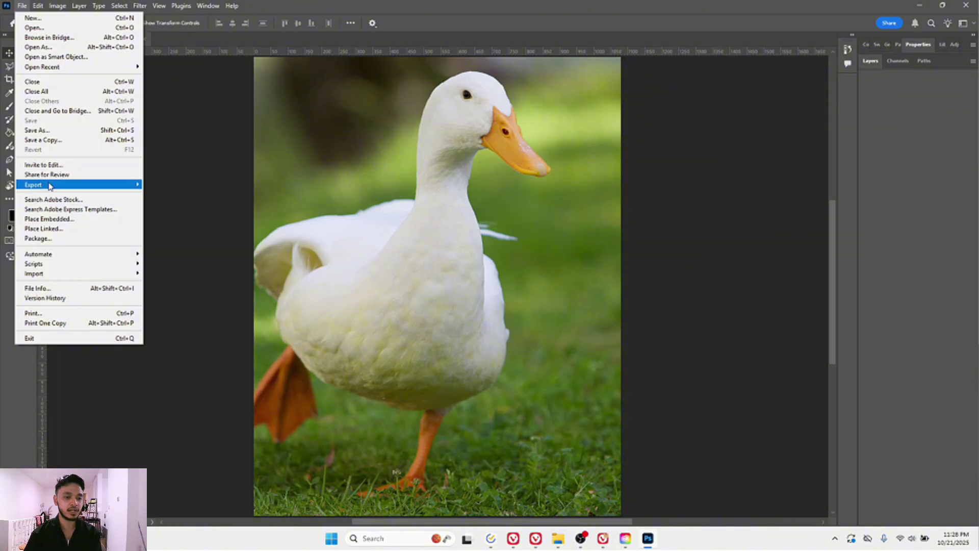
{"action": "mouse_move", "coordinate": [50, 186]}
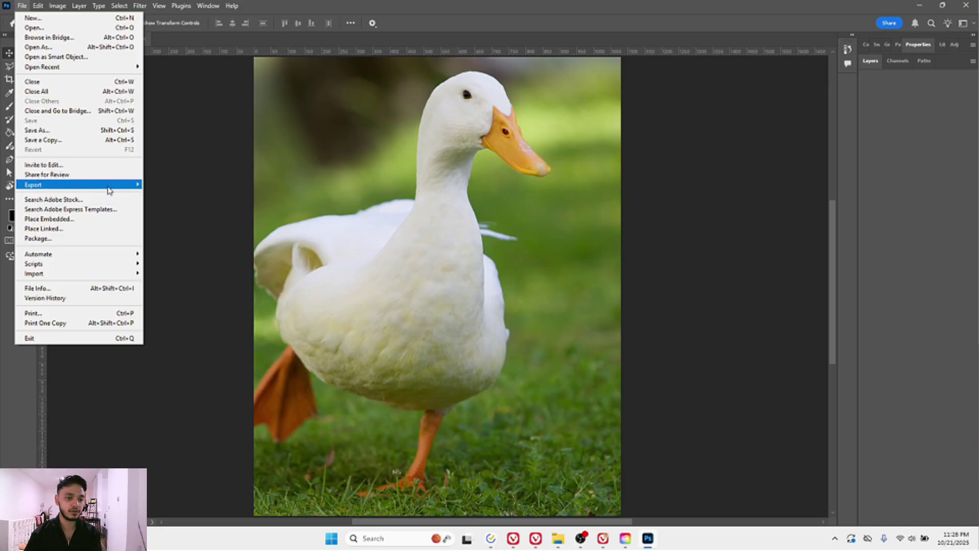
{"action": "mouse_move", "coordinate": [108, 188]}
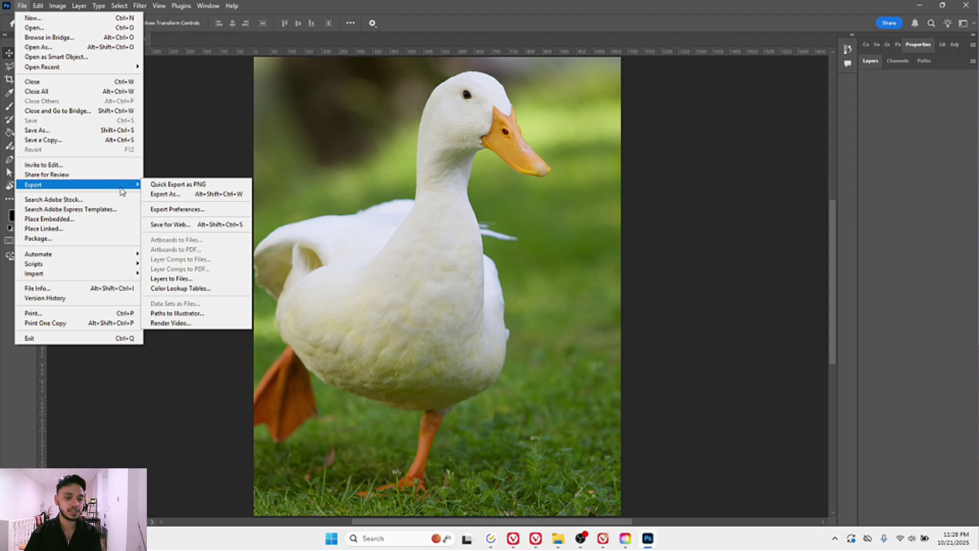
{"action": "left_click", "coordinate": [177, 195]}
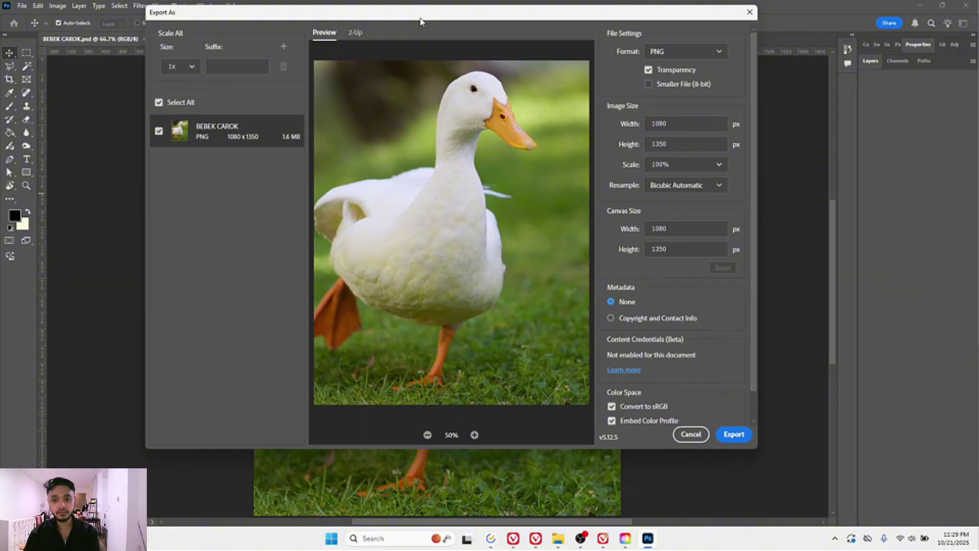
Step: Set the export size to 3x and clear the file name suffix
{"action": "left_click", "coordinate": [193, 68]}
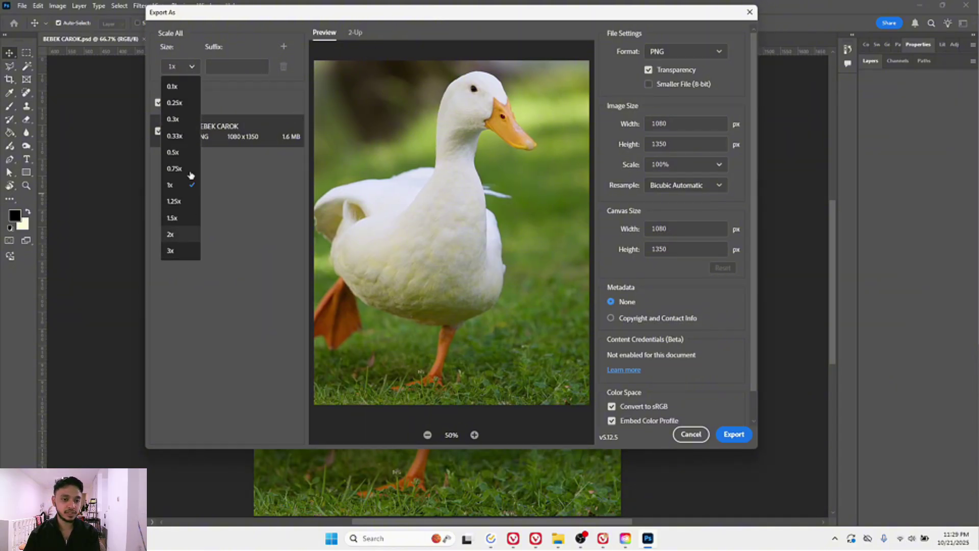
{"action": "left_click", "coordinate": [216, 116]}
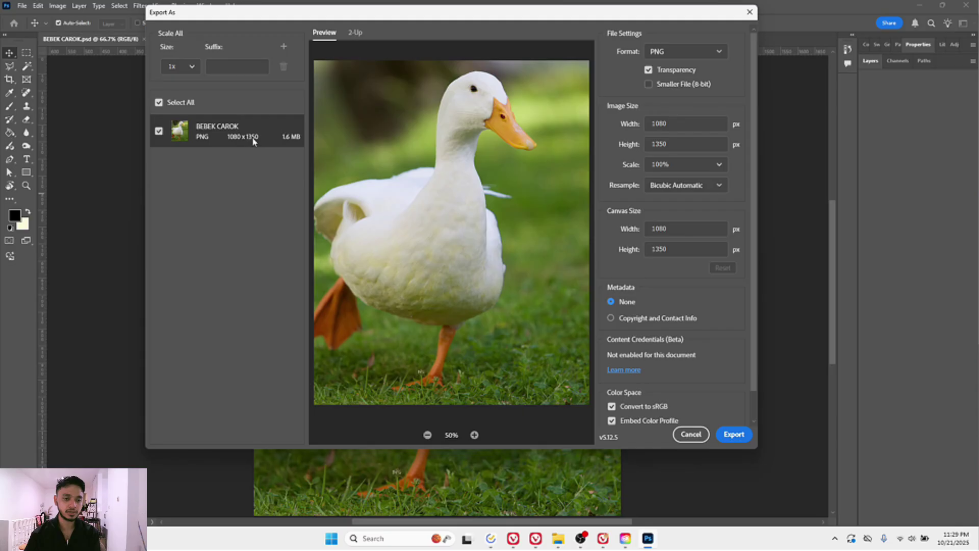
{"action": "left_click", "coordinate": [192, 67]}
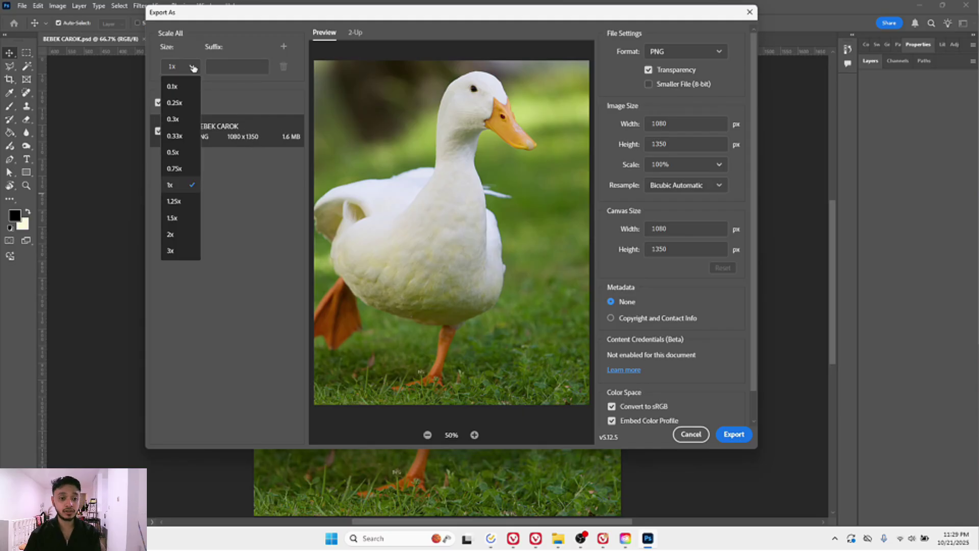
{"action": "left_click", "coordinate": [171, 251]}
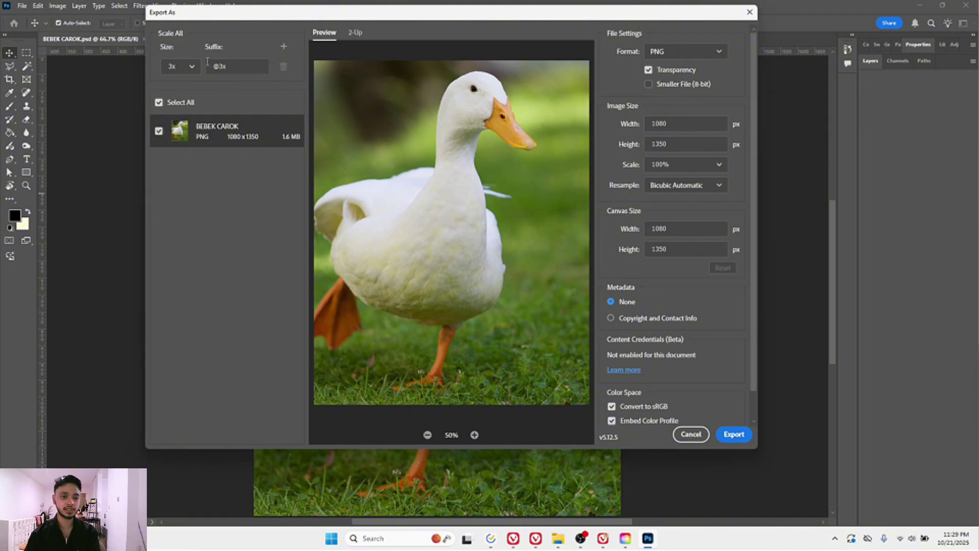
{"action": "left_click", "coordinate": [243, 62]}
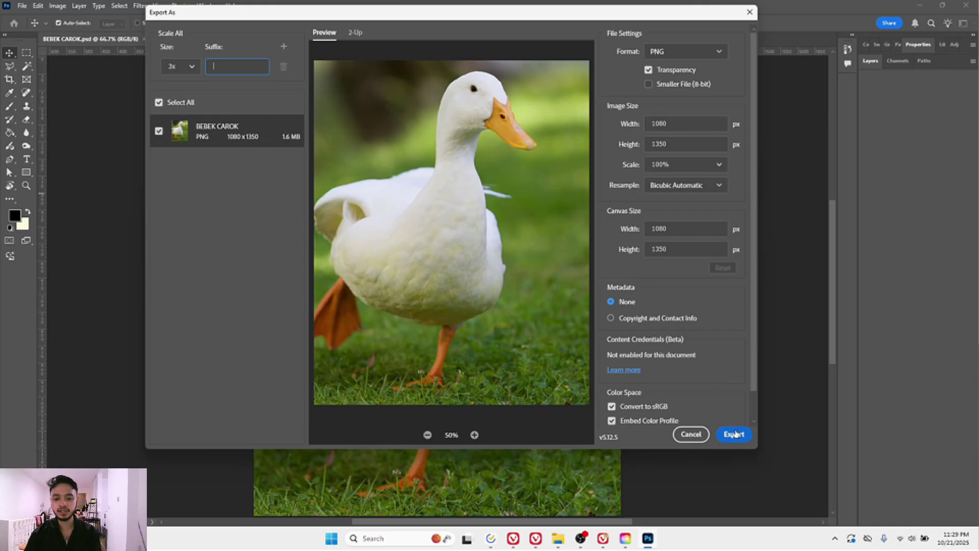
Step: Export the PNG to the Downloads folder under the name HASIL DESAIN BEBEK CAROK.png
{"action": "left_click", "coordinate": [734, 434]}
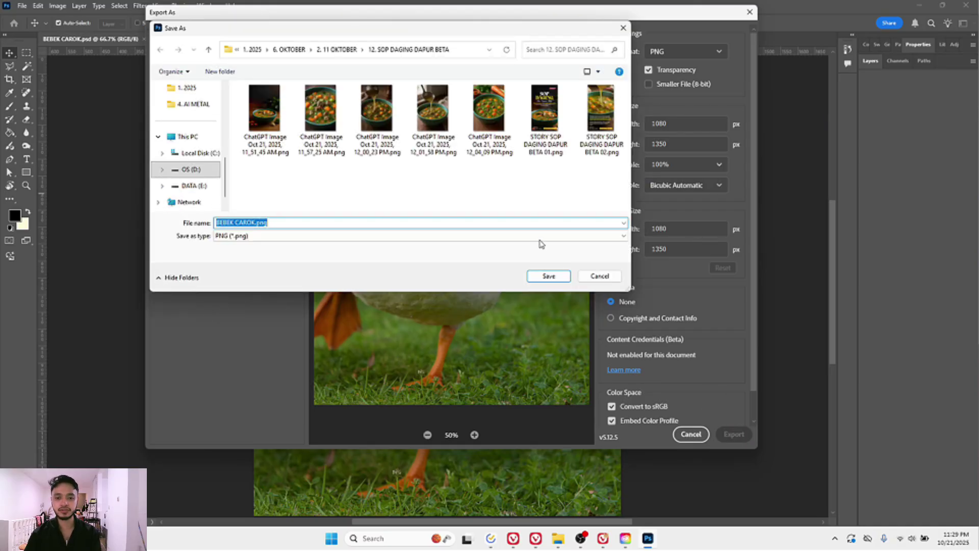
{"action": "scroll", "coordinate": [170, 178], "scroll_direction": "up", "scroll_amount": 5}
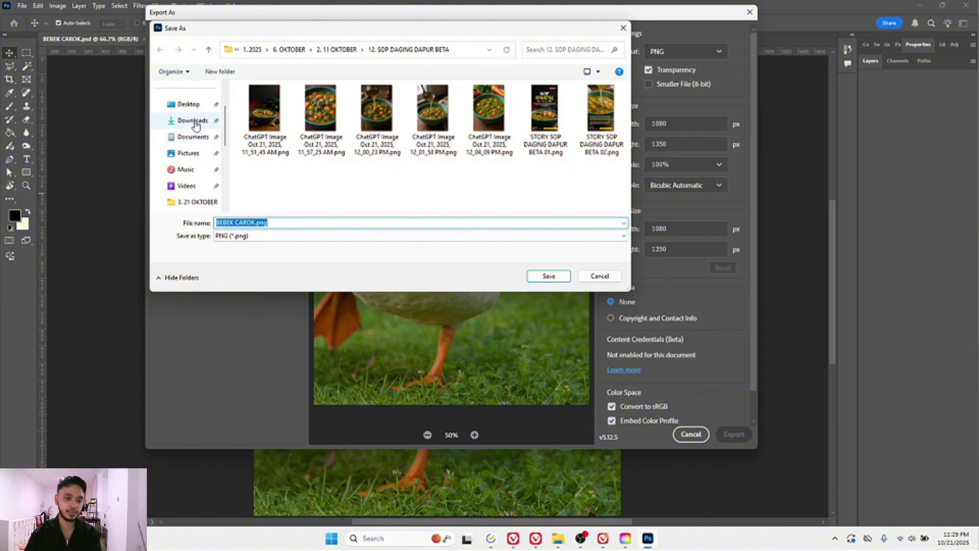
{"action": "left_click", "coordinate": [192, 121]}
{"action": "left_click", "coordinate": [284, 223]}
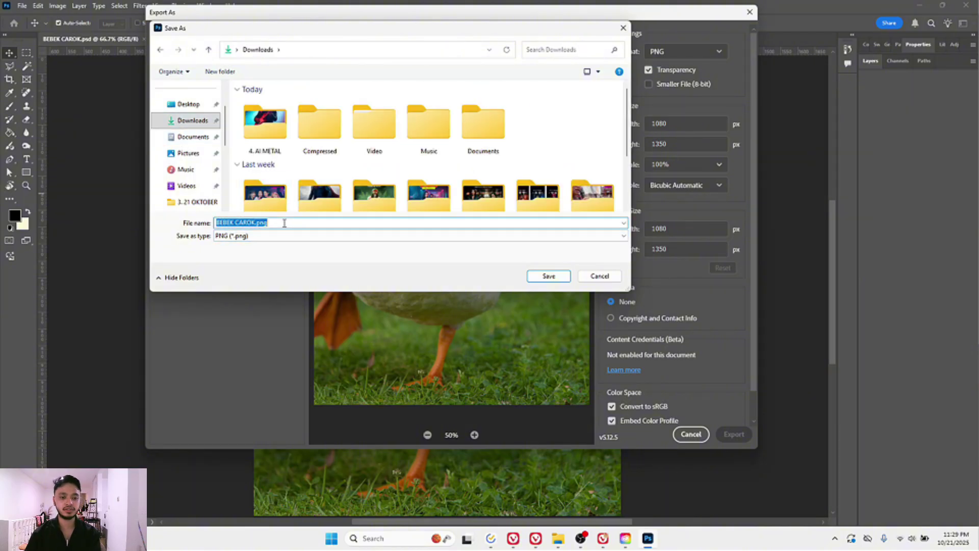
{"action": "left_click", "coordinate": [245, 236]}
{"action": "left_click", "coordinate": [262, 235]}
{"action": "left_click", "coordinate": [255, 223]}
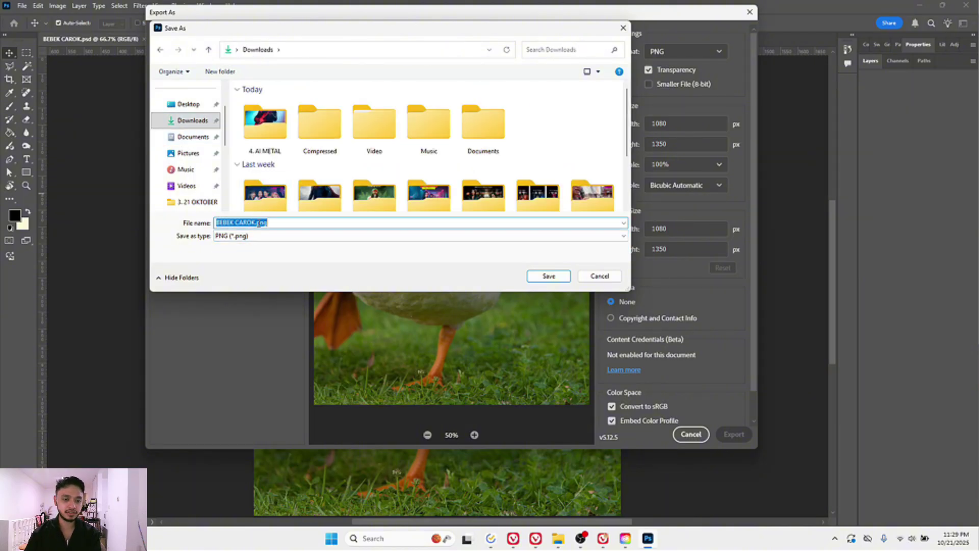
{"action": "left_click", "coordinate": [255, 223]}
{"action": "left_click", "coordinate": [222, 223]}
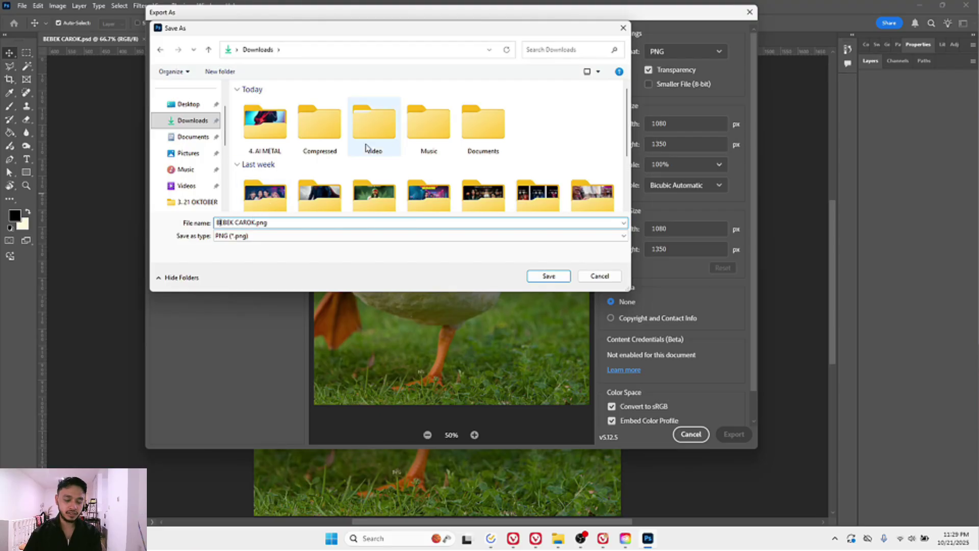
{"action": "type", "text": "HASIL "}
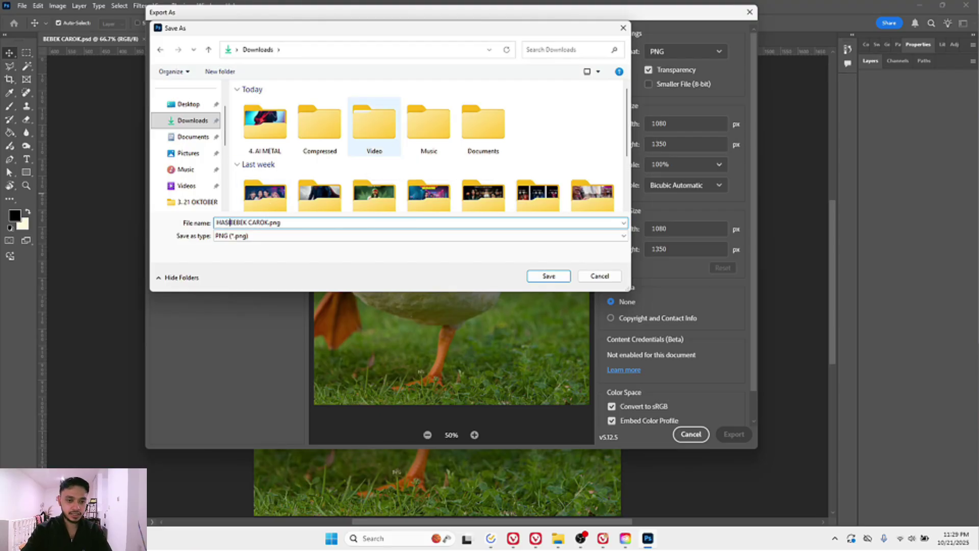
{"action": "type", "text": "DESAIN"}
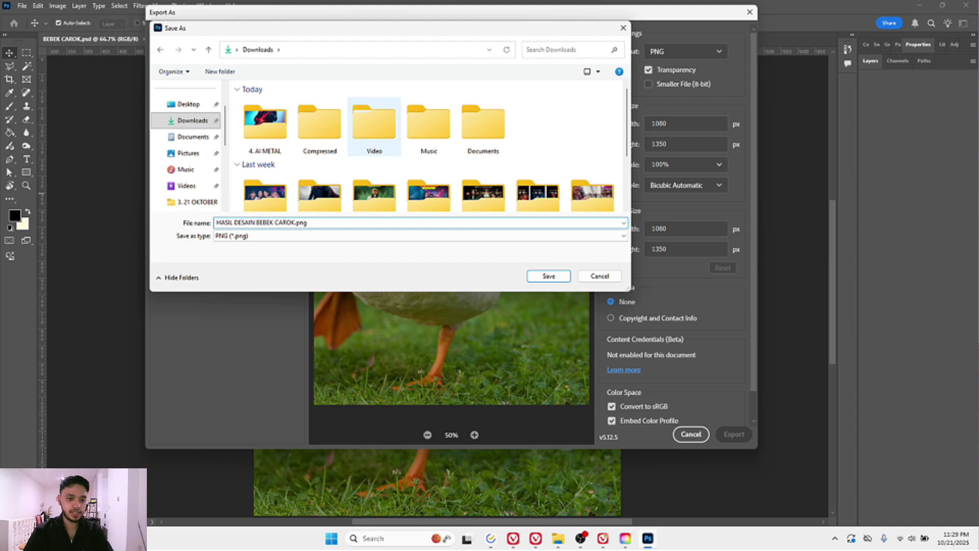
{"action": "key", "text": "Return"}
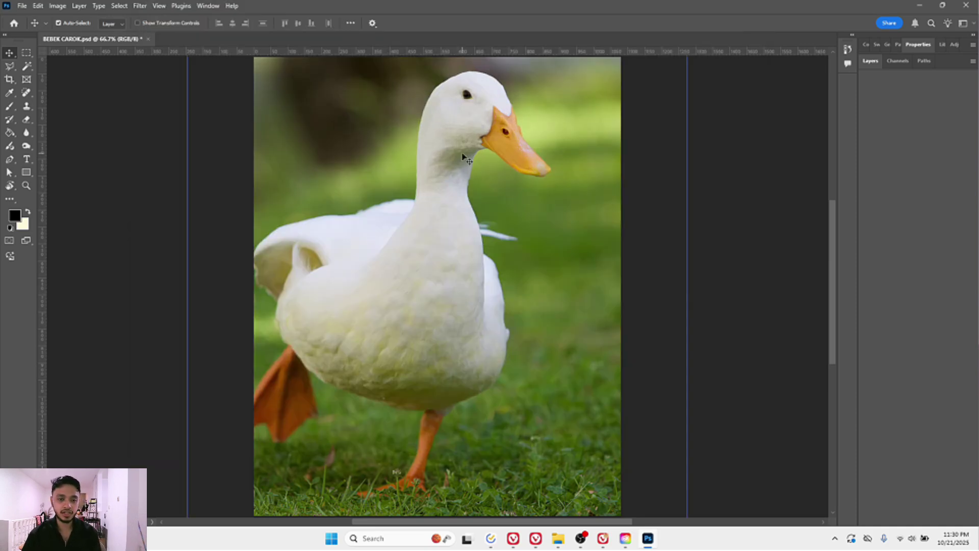
Step: Switch to File Explorer, open HASIL DESAIN BEBEK CAROK.png to inspect the exported image, and close the viewer
{"action": "left_click", "coordinate": [568, 535]}
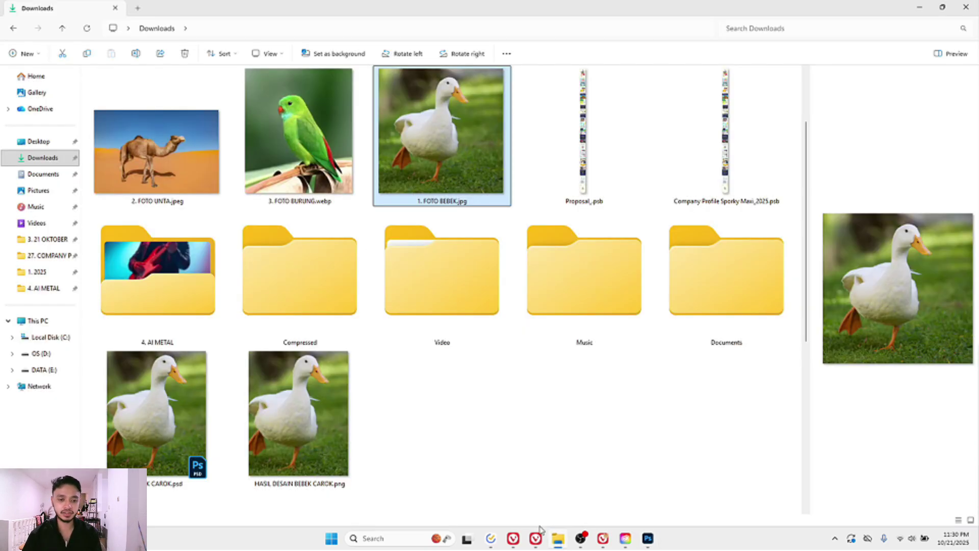
{"action": "left_click", "coordinate": [281, 454]}
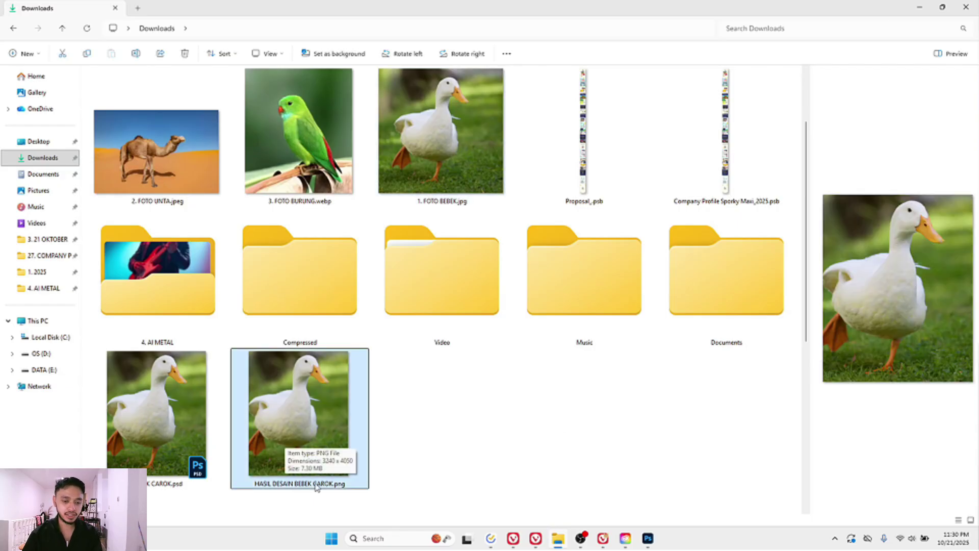
{"action": "double_click", "coordinate": [289, 392]}
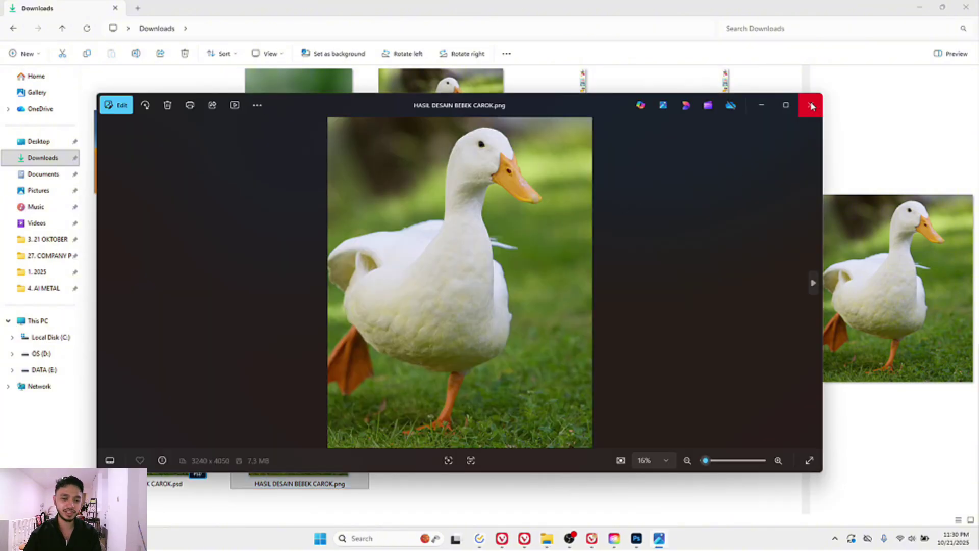
{"action": "left_click", "coordinate": [812, 106]}
{"action": "left_click", "coordinate": [557, 406]}
Step: Return to Photoshop and display the document's layer list
{"action": "left_click", "coordinate": [645, 542]}
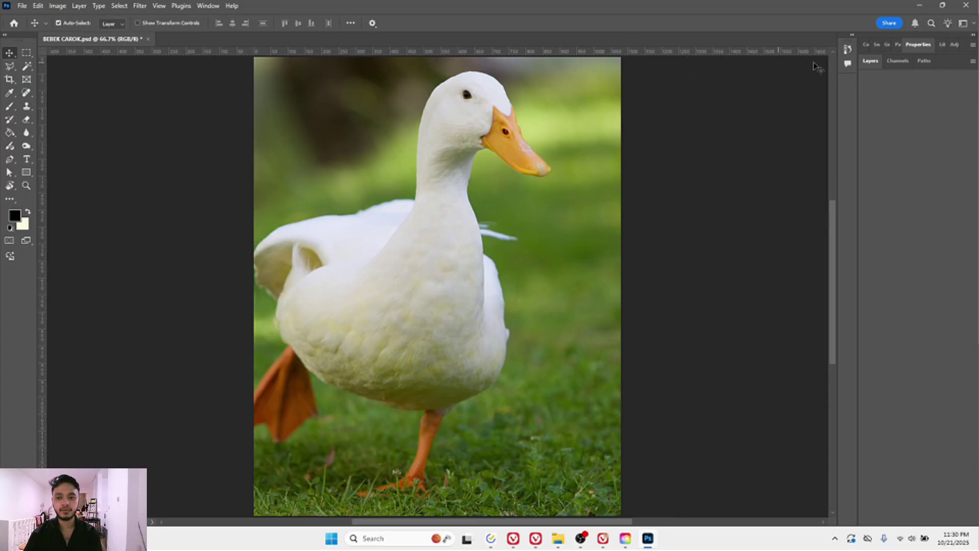
{"action": "left_click", "coordinate": [871, 61]}
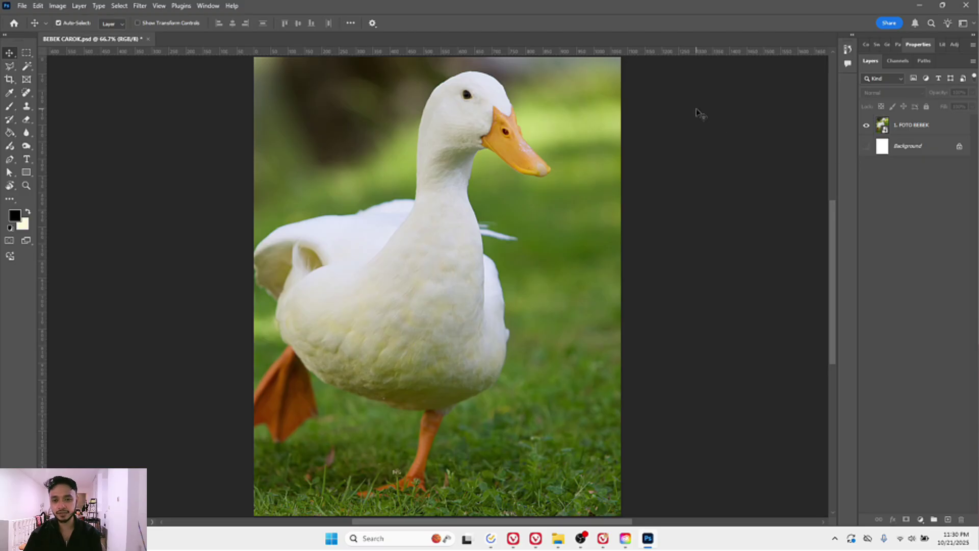
{"action": "left_click", "coordinate": [525, 92]}
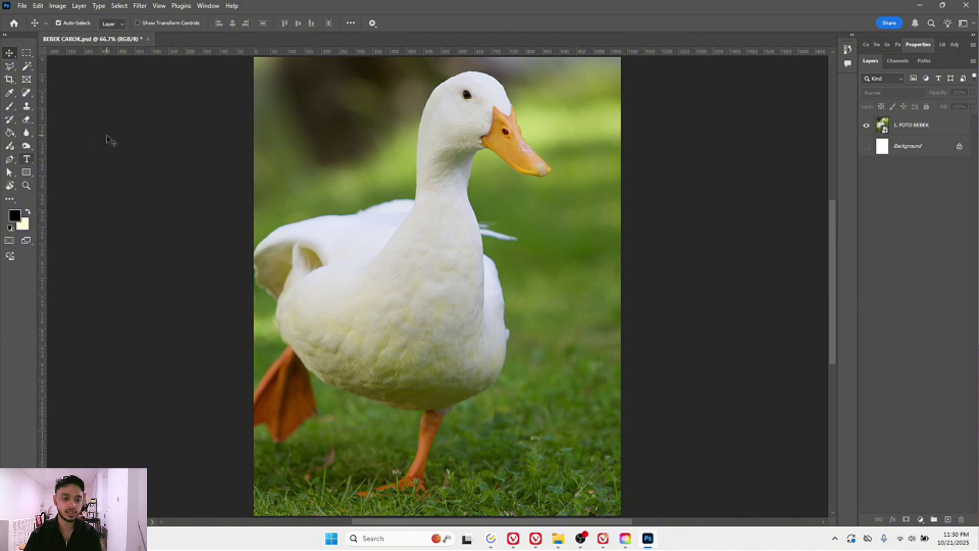
Step: Place 2. FOTO UNTA.jpeg from the Downloads folder in File Explorer into the Photoshop document and commit the placement
{"action": "left_click", "coordinate": [558, 538]}
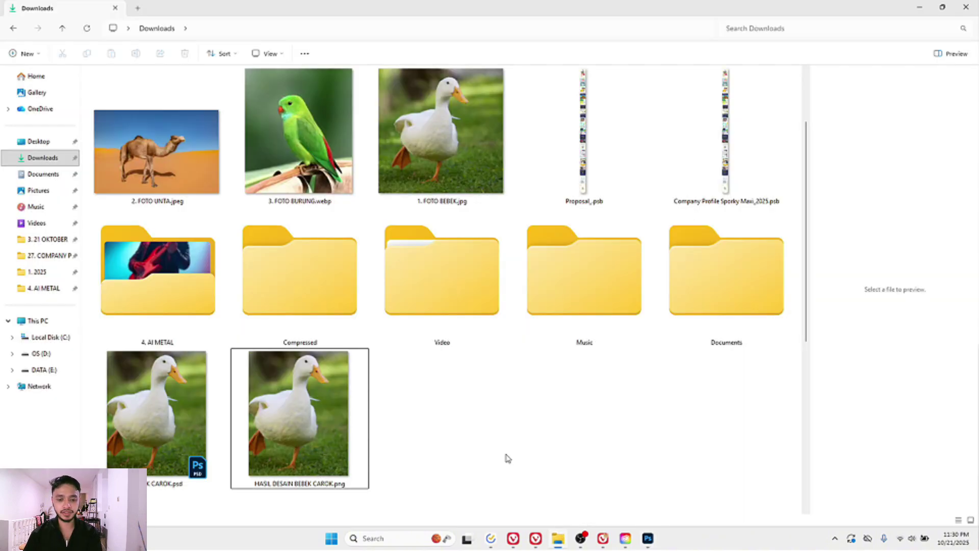
{"action": "left_click", "coordinate": [306, 138]}
{"action": "left_click", "coordinate": [140, 137]}
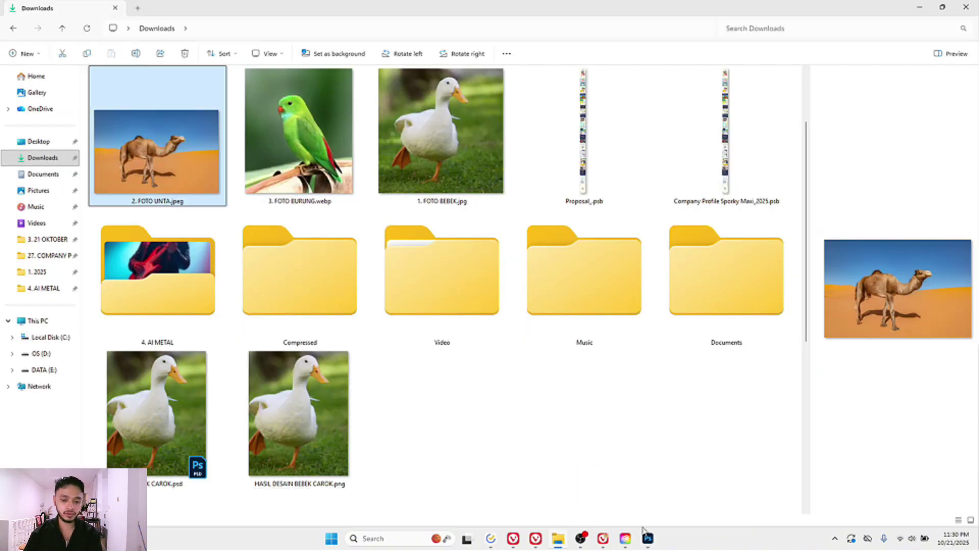
{"action": "left_click_drag", "start_coordinate": [644, 531], "coordinate": [423, 215]}
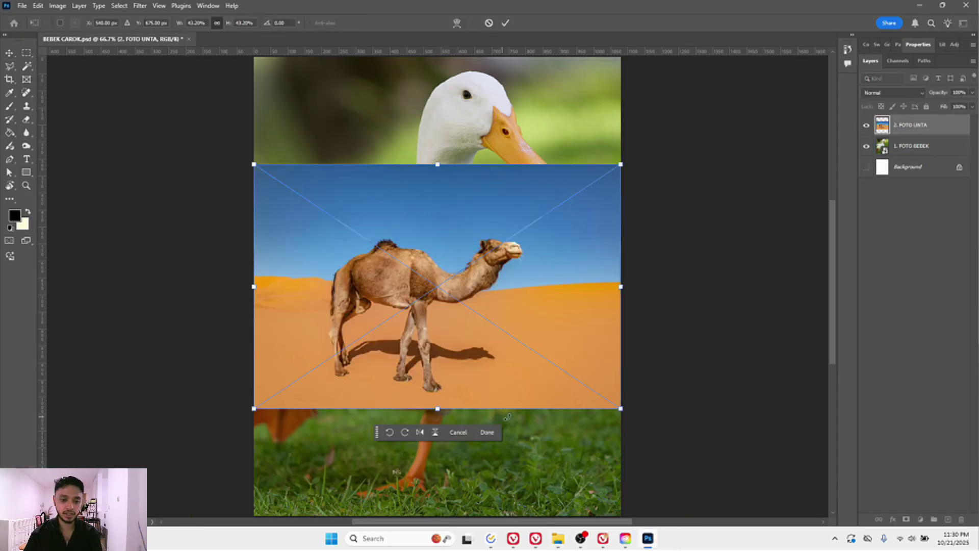
{"action": "left_click", "coordinate": [487, 432]}
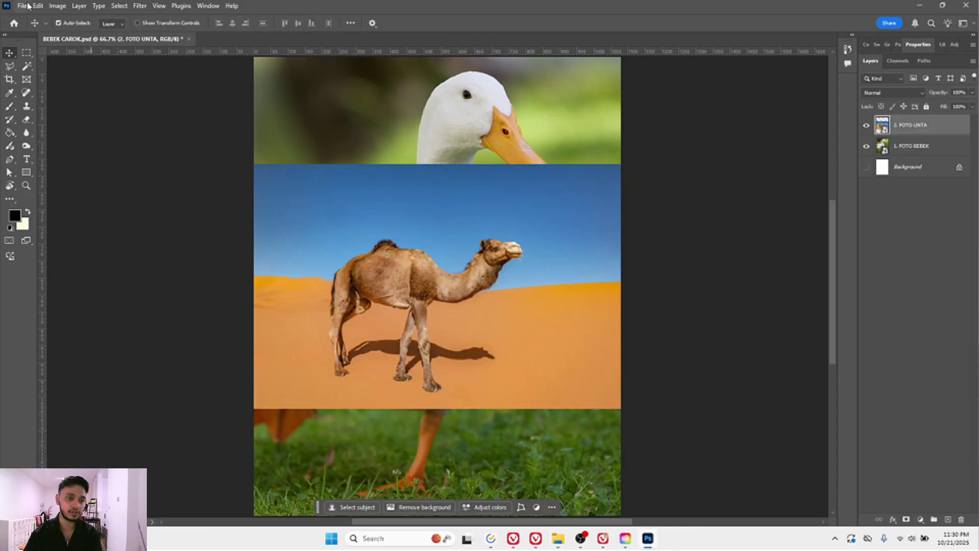
Step: Look at the align and distribute options for the camel photo layer and deselect the layer
{"action": "left_click", "coordinate": [791, 190]}
{"action": "left_click", "coordinate": [468, 249]}
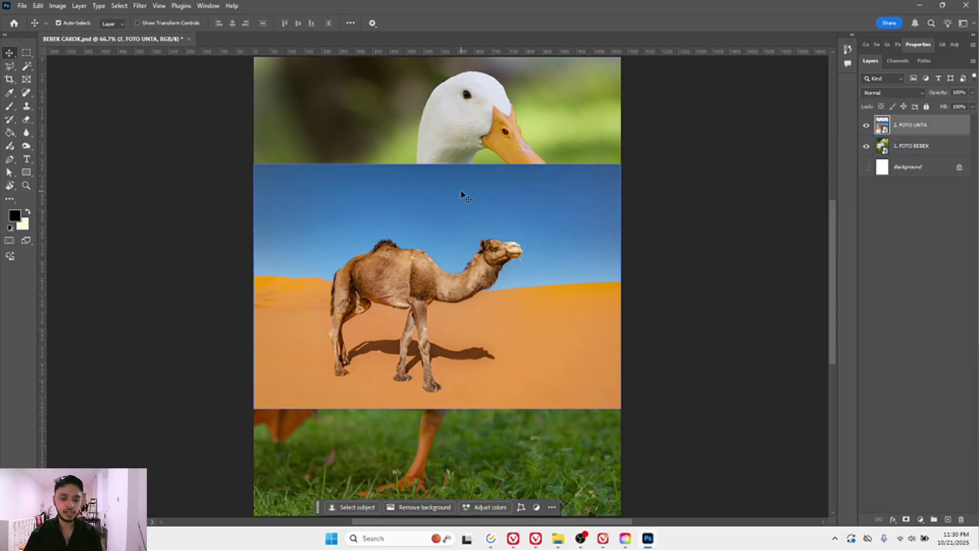
{"action": "left_click", "coordinate": [351, 23]}
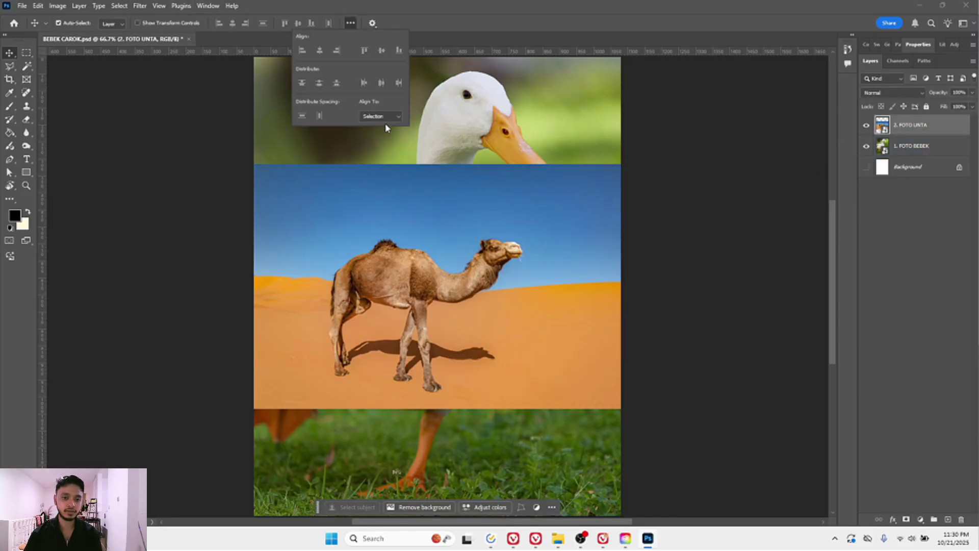
{"action": "left_click", "coordinate": [677, 157]}
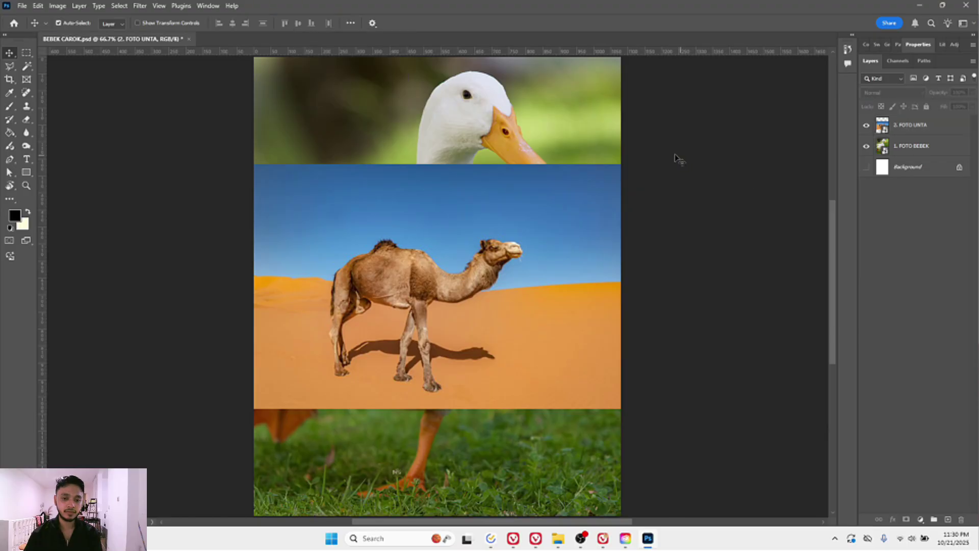
Step: Quick-export the whole document as a PNG named 02 HASIL BEBEK CAROK.png in the Downloads folder
{"action": "left_click", "coordinate": [21, 5]}
{"action": "left_click", "coordinate": [22, 6]}
{"action": "mouse_move", "coordinate": [79, 187]}
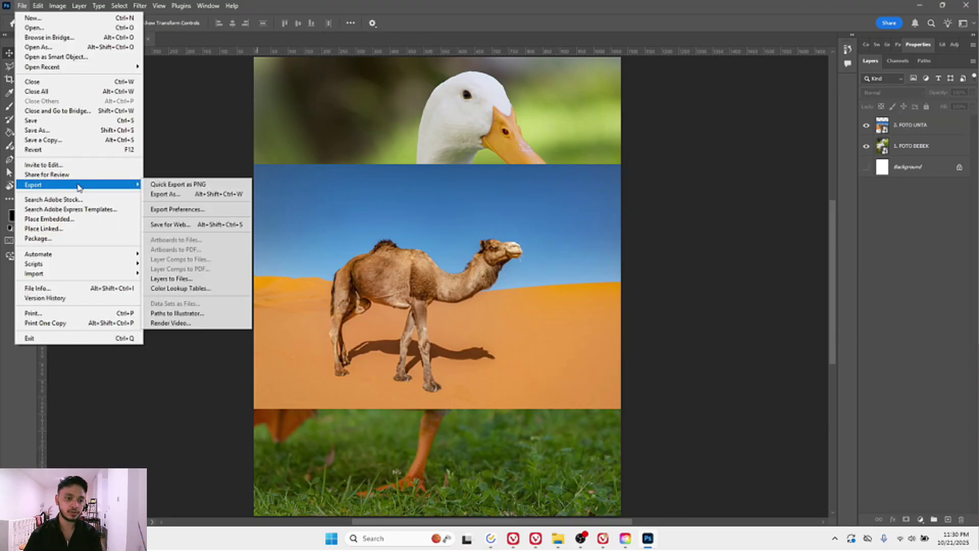
{"action": "left_click", "coordinate": [188, 185]}
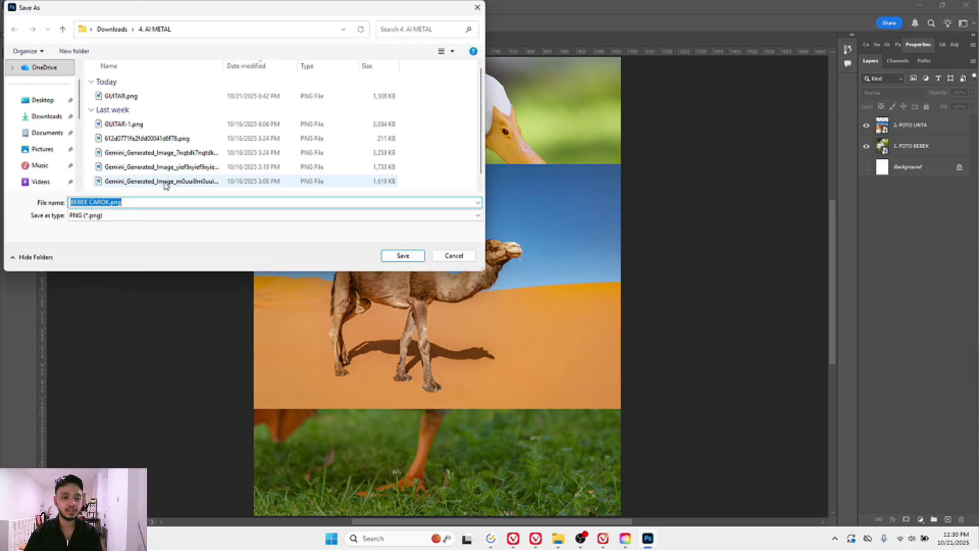
{"action": "left_click", "coordinate": [46, 116]}
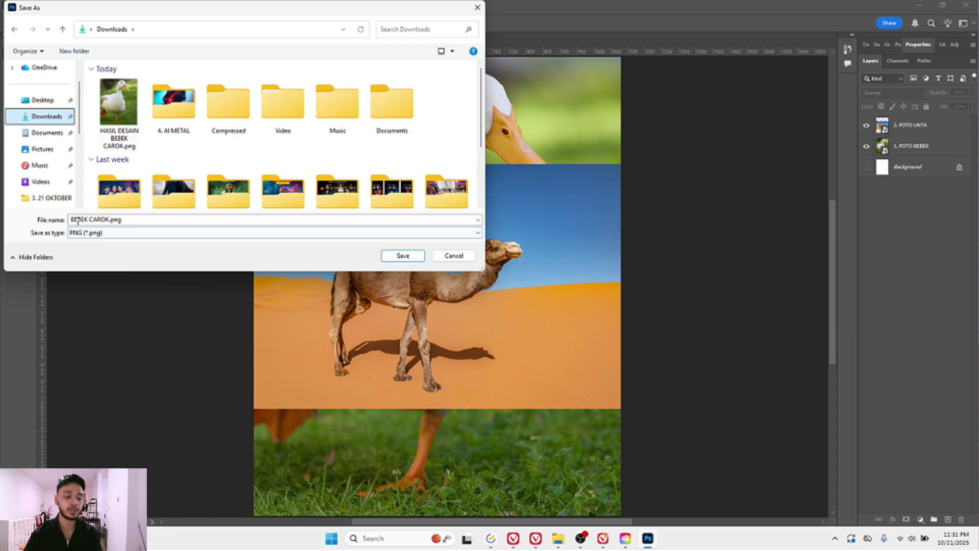
{"action": "left_click", "coordinate": [98, 220]}
{"action": "key", "text": "Home"}
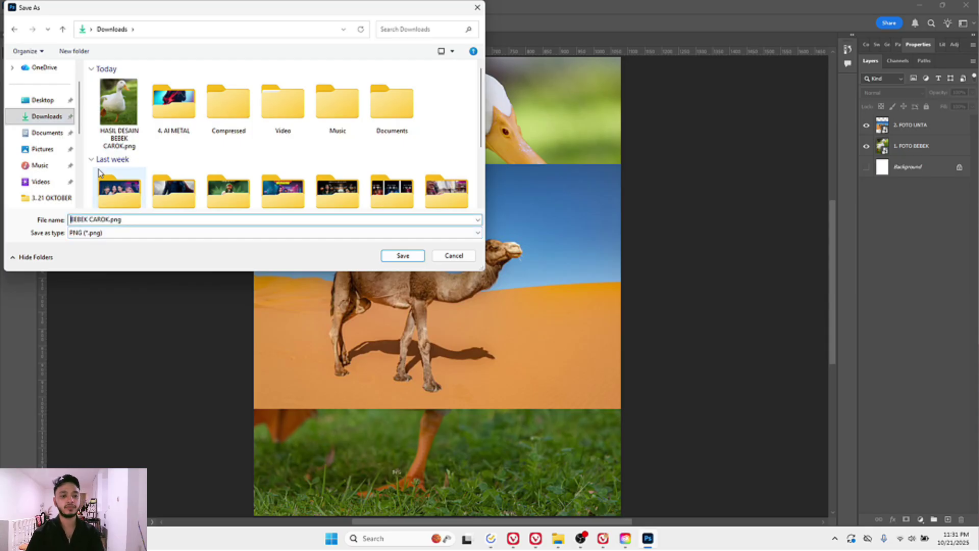
{"action": "type", "text": "HASIL "}
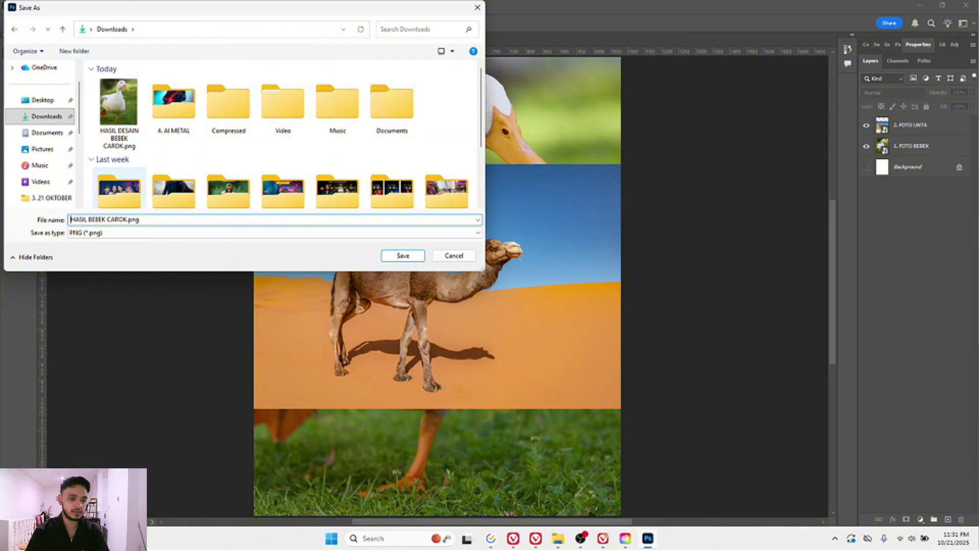
{"action": "type", "text": "2"}
{"action": "key", "text": "Return"}
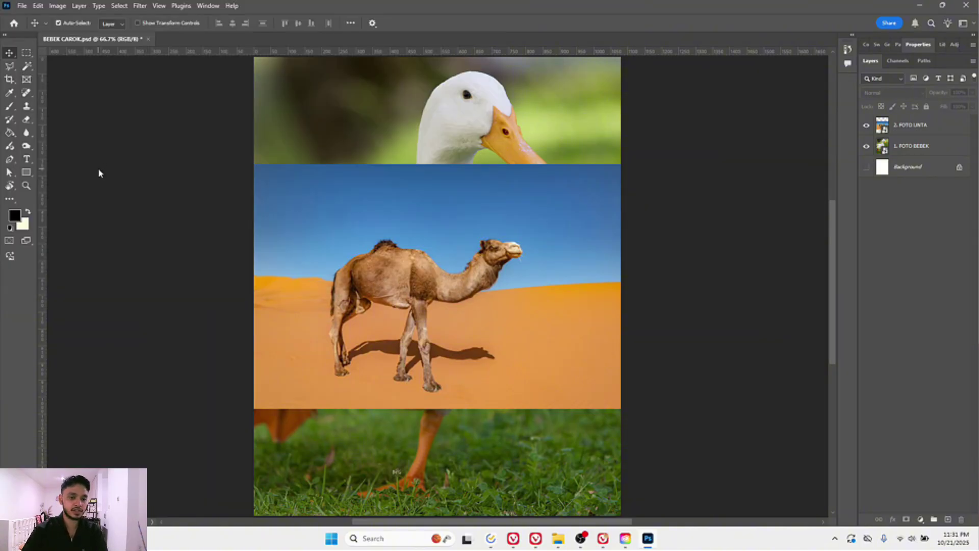
Step: Switch to File Explorer, open 02 HASIL BEBEK CAROK.png to inspect the exported image, and close the viewer
{"action": "left_click", "coordinate": [591, 490]}
{"action": "left_click", "coordinate": [566, 542]}
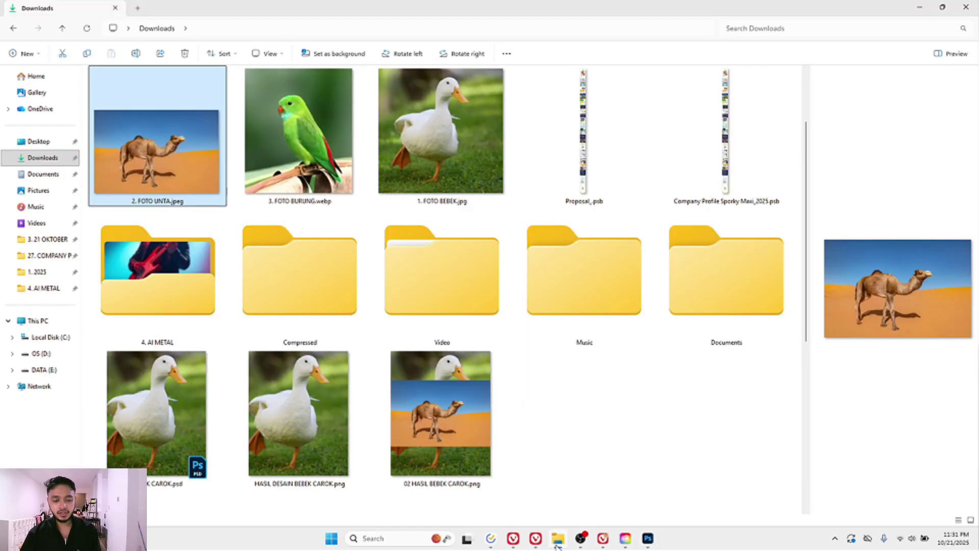
{"action": "left_click", "coordinate": [452, 430]}
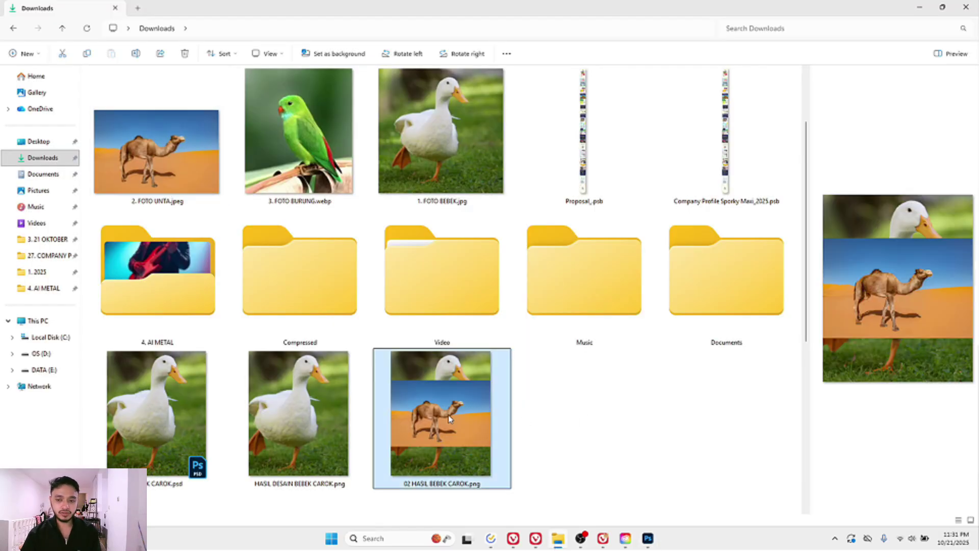
{"action": "double_click", "coordinate": [449, 415]}
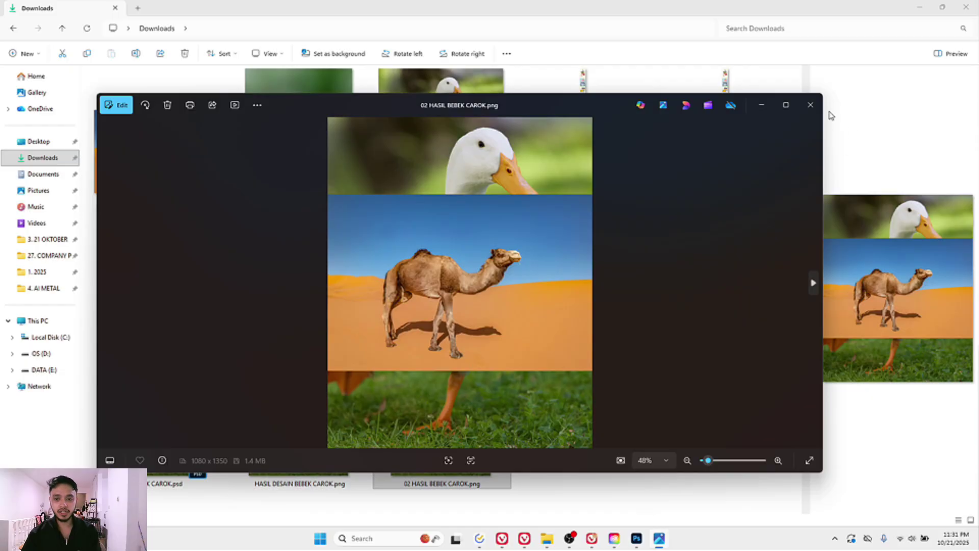
{"action": "left_click", "coordinate": [810, 105]}
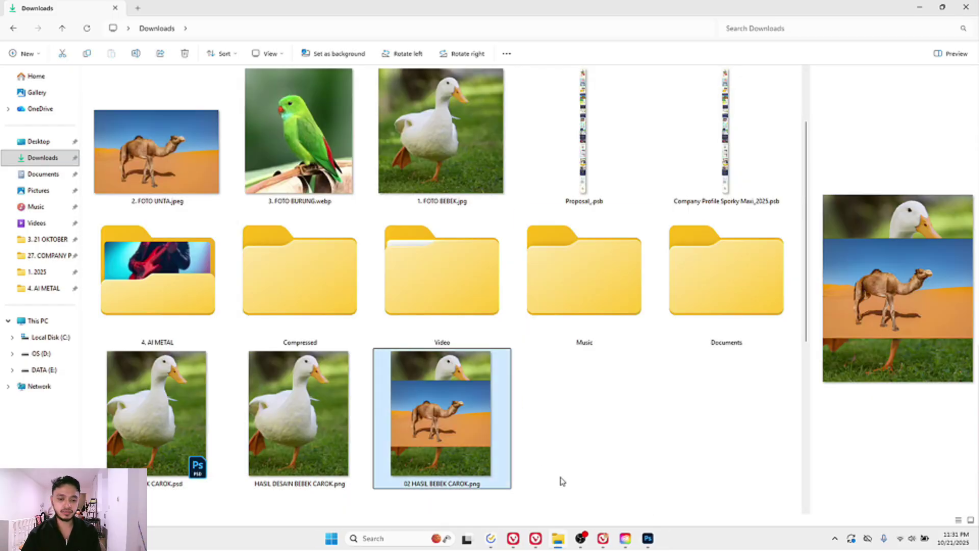
Step: Return to Photoshop and check the duck and camel photo layers in the layer list, leaving no layer selected
{"action": "left_click", "coordinate": [648, 538]}
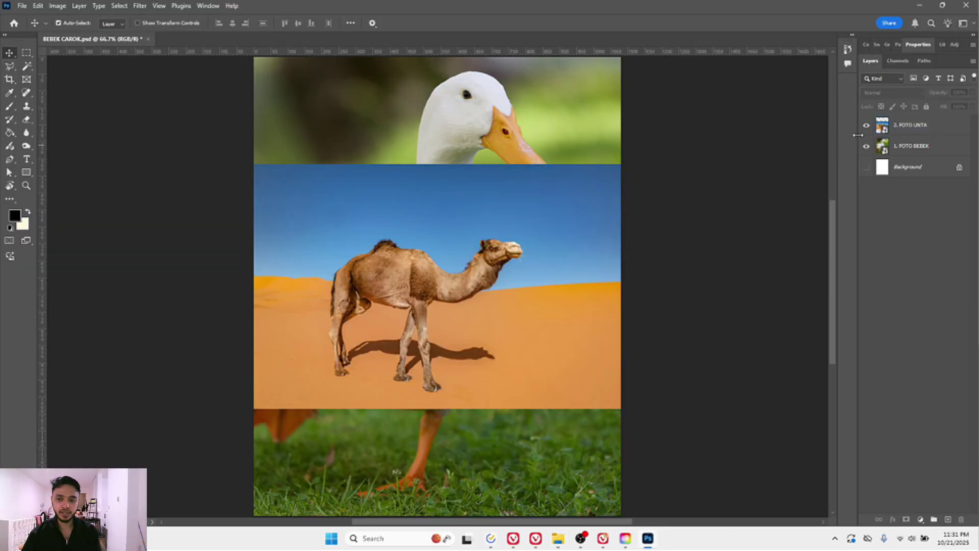
{"action": "left_click", "coordinate": [885, 146]}
{"action": "left_click", "coordinate": [866, 147]}
{"action": "left_click", "coordinate": [867, 147]}
{"action": "left_click", "coordinate": [914, 133]}
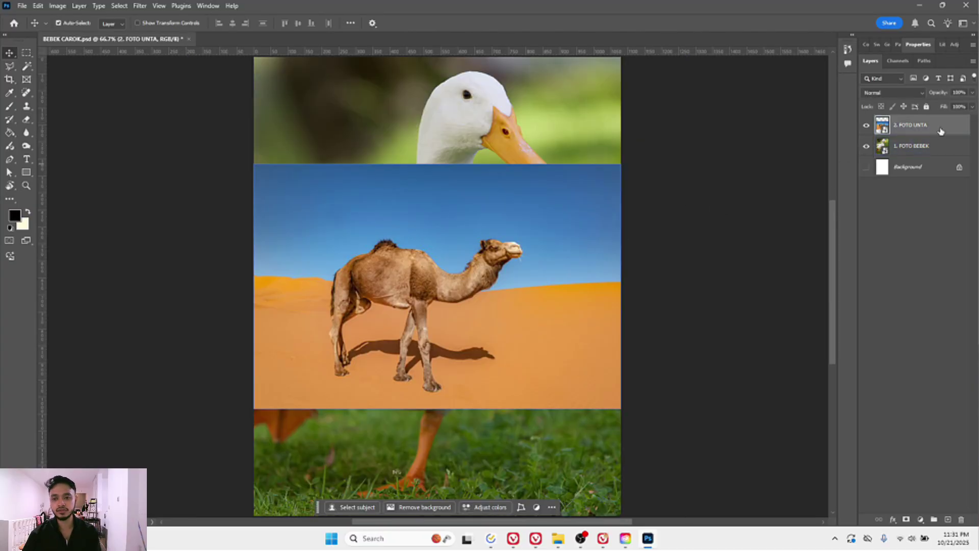
{"action": "left_click", "coordinate": [729, 188]}
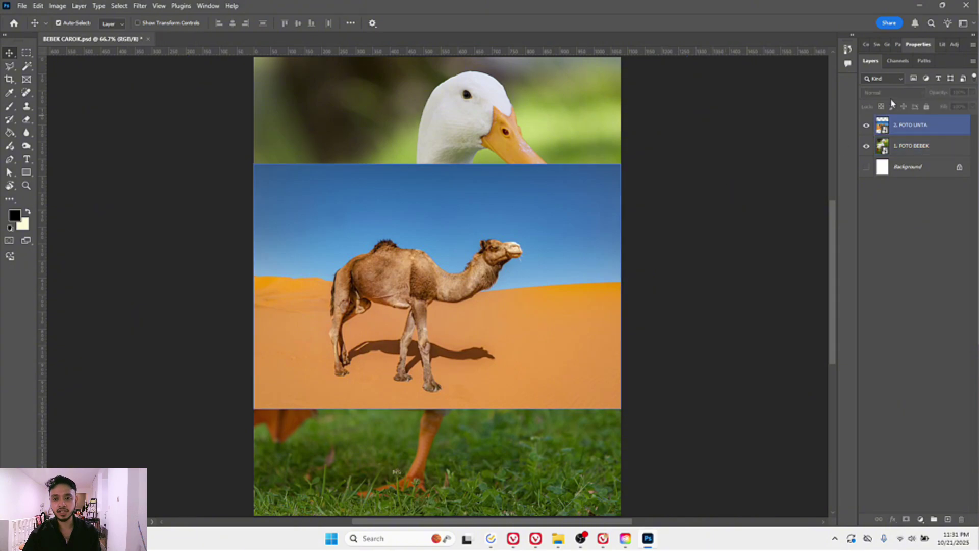
Step: Choose the Essentials (Default) workspace and check whether the Layers panel is enabled
{"action": "left_click", "coordinate": [209, 5]}
{"action": "mouse_move", "coordinate": [276, 28]}
{"action": "left_click", "coordinate": [352, 38]}
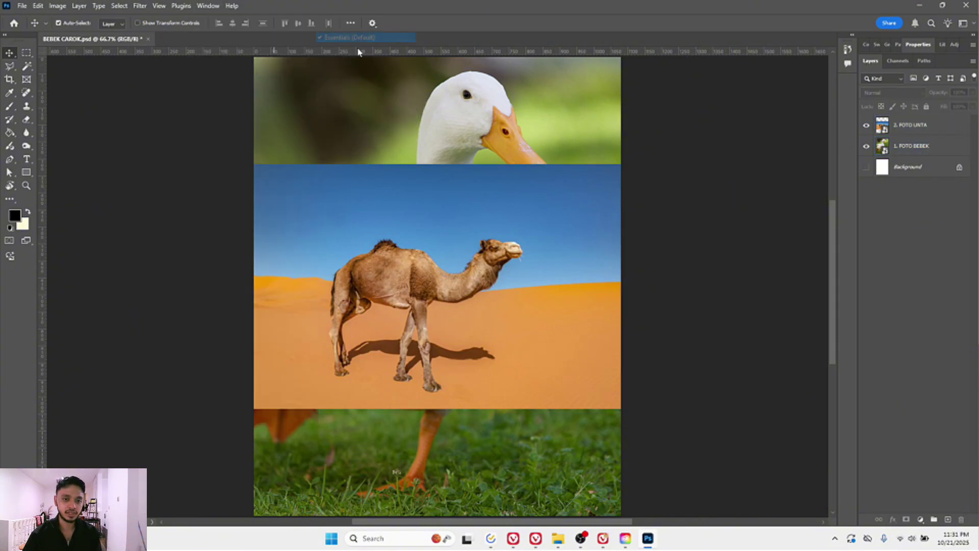
{"action": "left_click", "coordinate": [209, 6]}
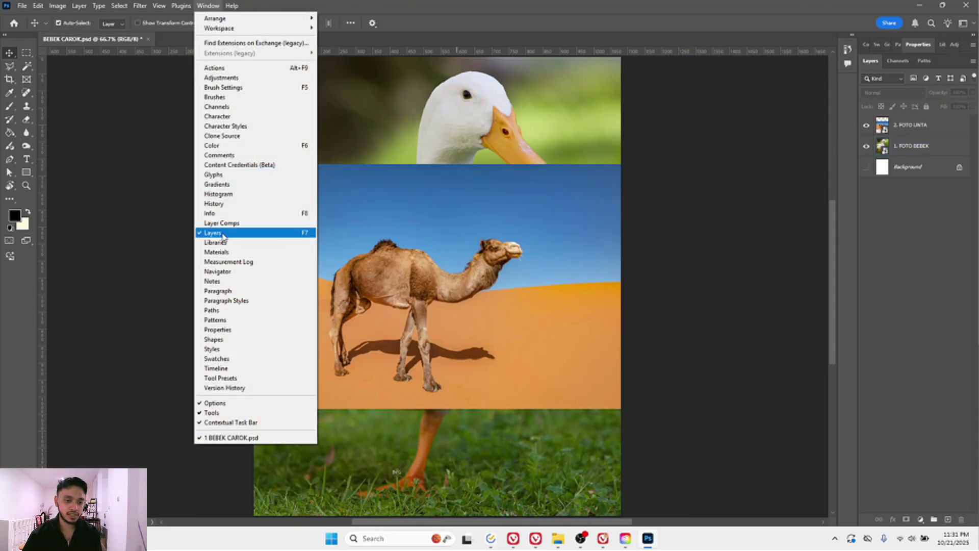
{"action": "left_click", "coordinate": [804, 123]}
Step: Select the 2. FOTO UNTA layer and compare its layer export commands with the document's export commands
{"action": "left_click", "coordinate": [919, 132]}
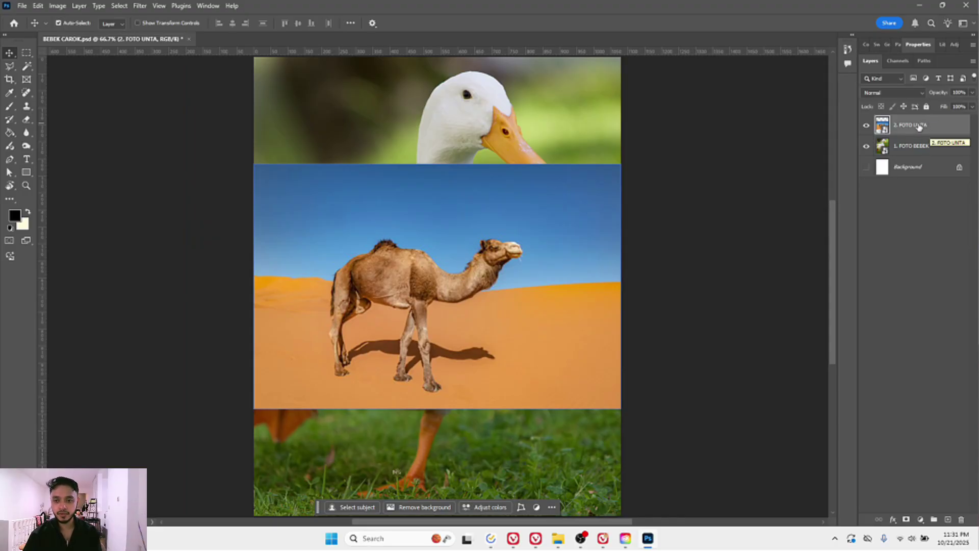
{"action": "right_click", "coordinate": [935, 128]}
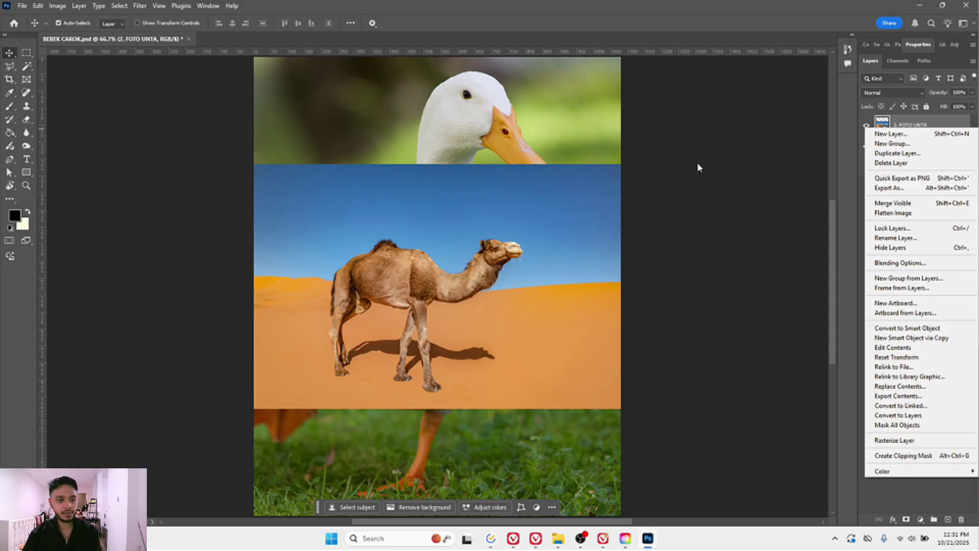
{"action": "left_click", "coordinate": [15, 5]}
{"action": "left_click", "coordinate": [22, 6]}
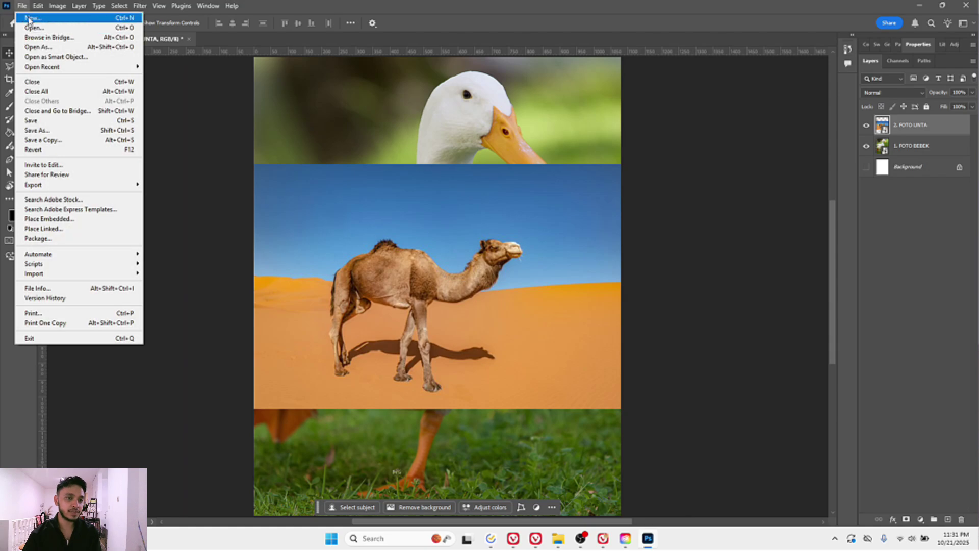
{"action": "mouse_move", "coordinate": [78, 186]}
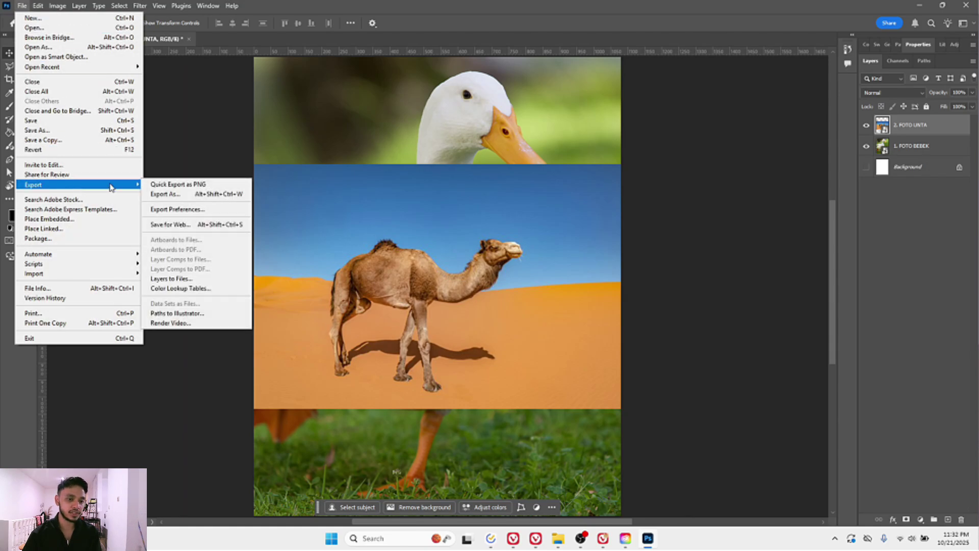
{"action": "left_click", "coordinate": [724, 197]}
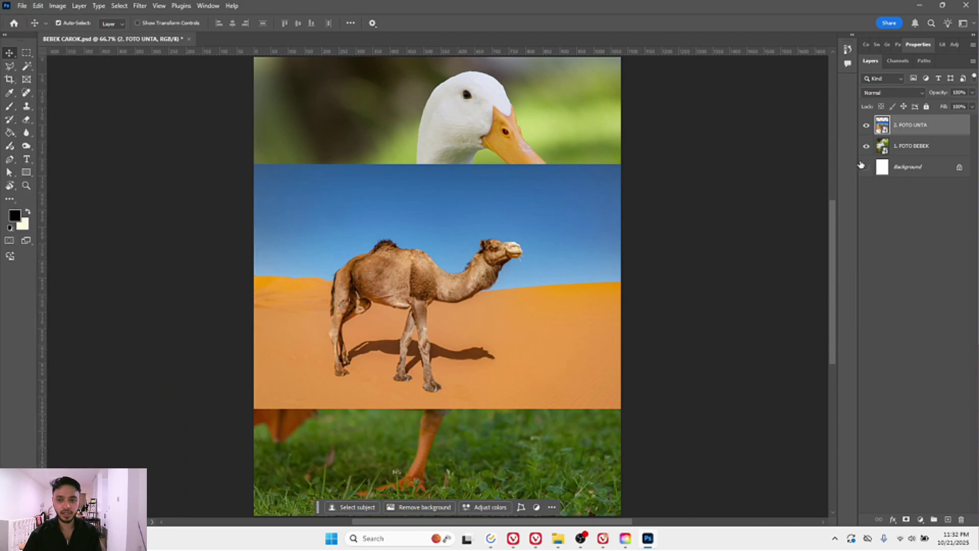
Step: Quick-export only the 2. FOTO UNTA layer as 2. FOTO UNTA.png into the Downloads folder
{"action": "right_click", "coordinate": [913, 125]}
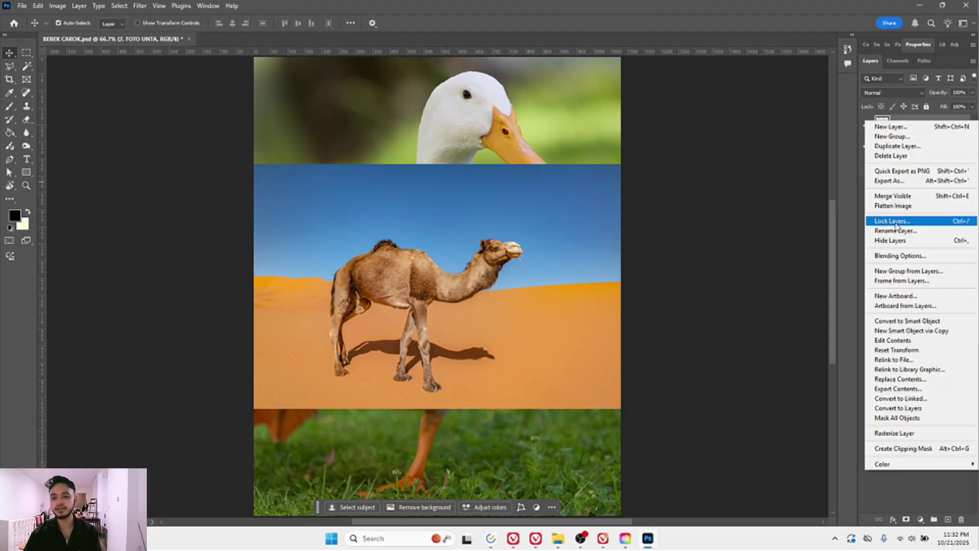
{"action": "left_click", "coordinate": [908, 176]}
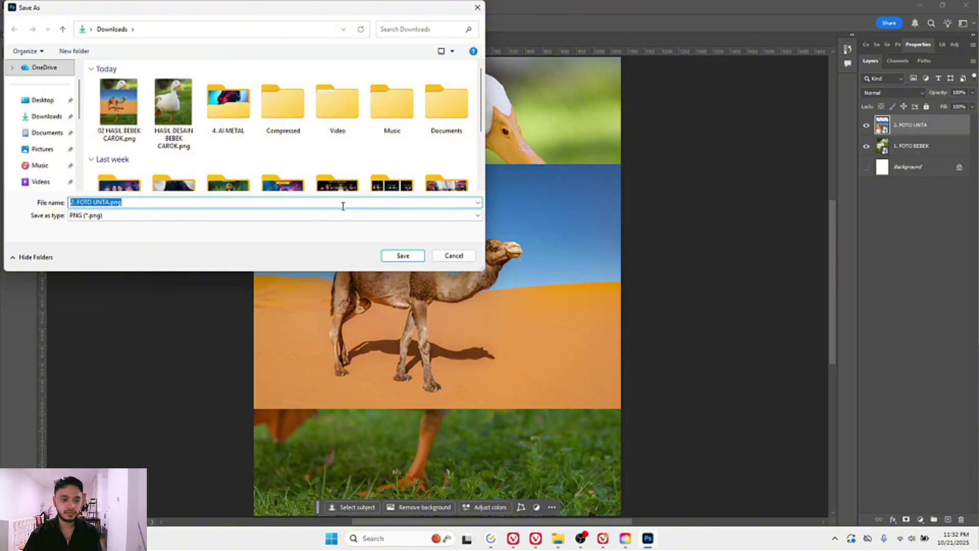
{"action": "left_click", "coordinate": [401, 257]}
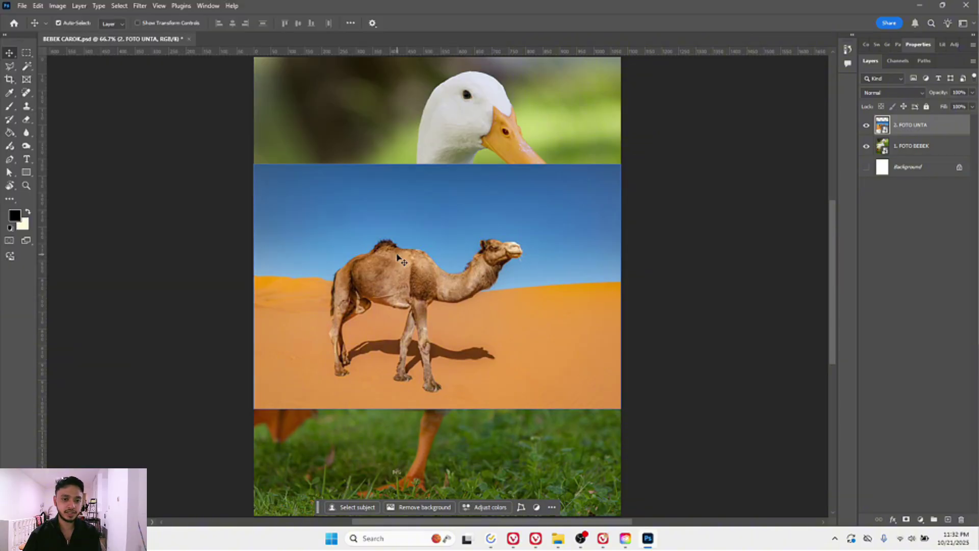
Step: Switch to File Explorer, preview the exported 2. FOTO UNTA.png, and return to Photoshop
{"action": "left_click", "coordinate": [555, 534]}
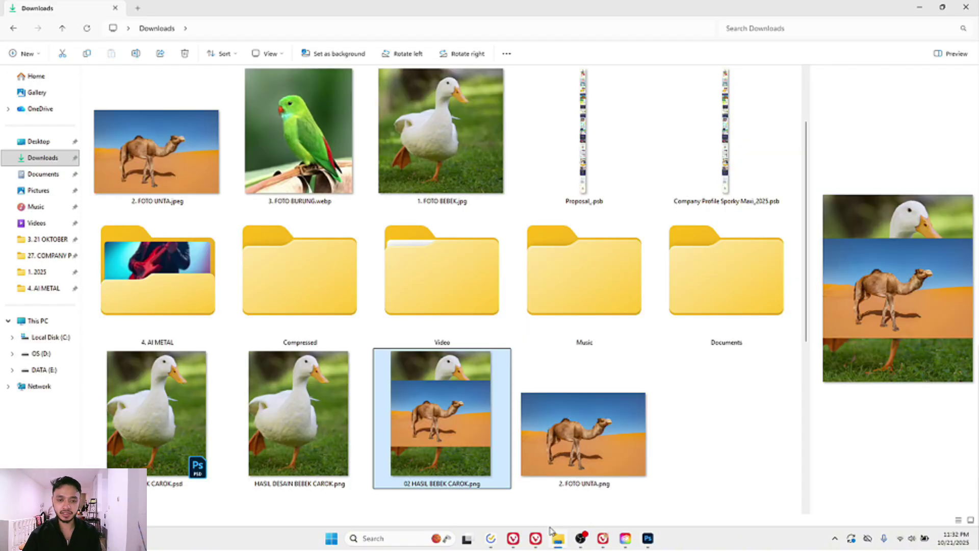
{"action": "left_click", "coordinate": [595, 452]}
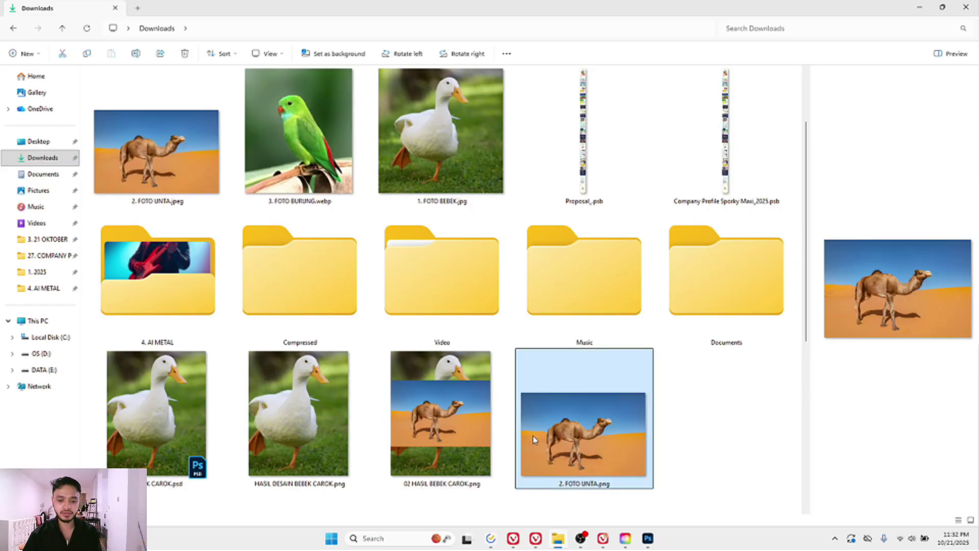
{"action": "left_click", "coordinate": [648, 538]}
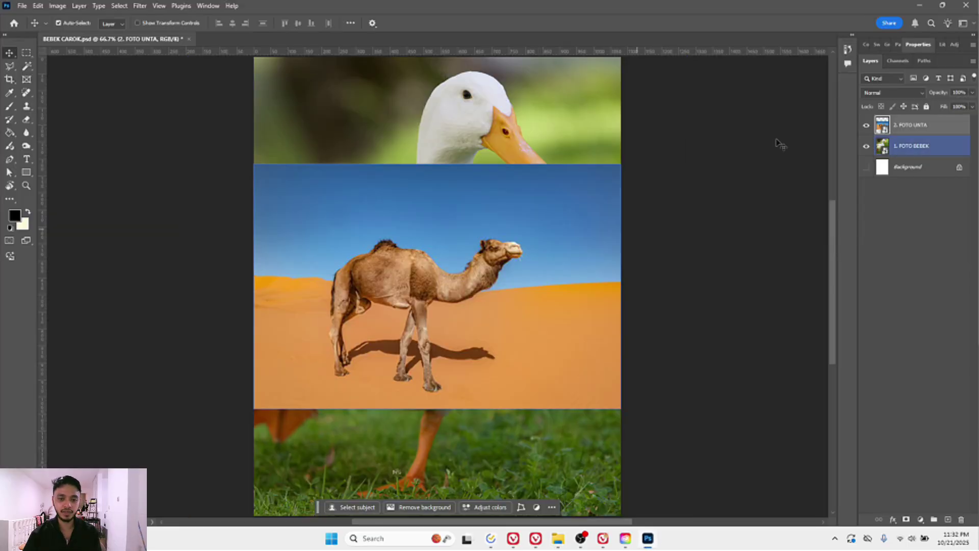
Step: Clear the layer selection and reselect the 2. FOTO UNTA layer
{"action": "left_click", "coordinate": [925, 128]}
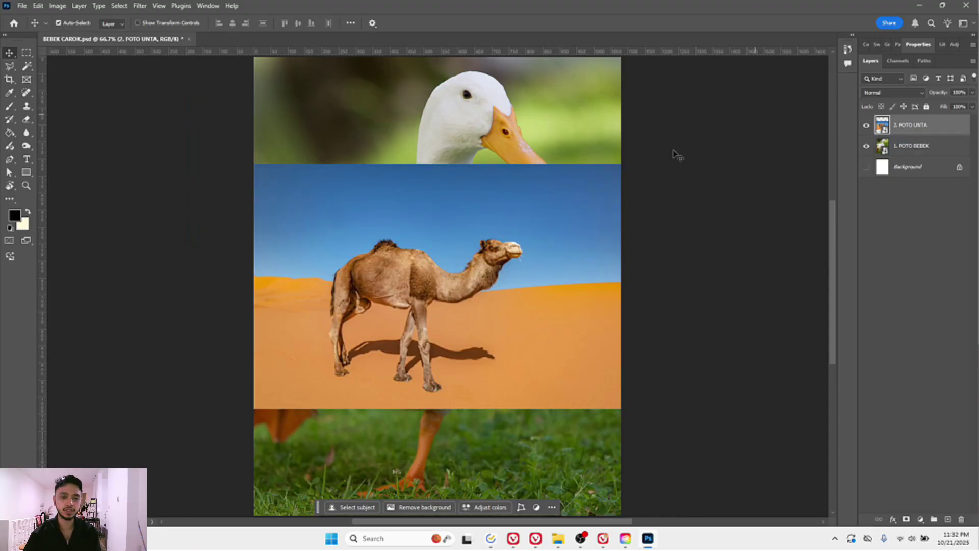
{"action": "left_click", "coordinate": [706, 195]}
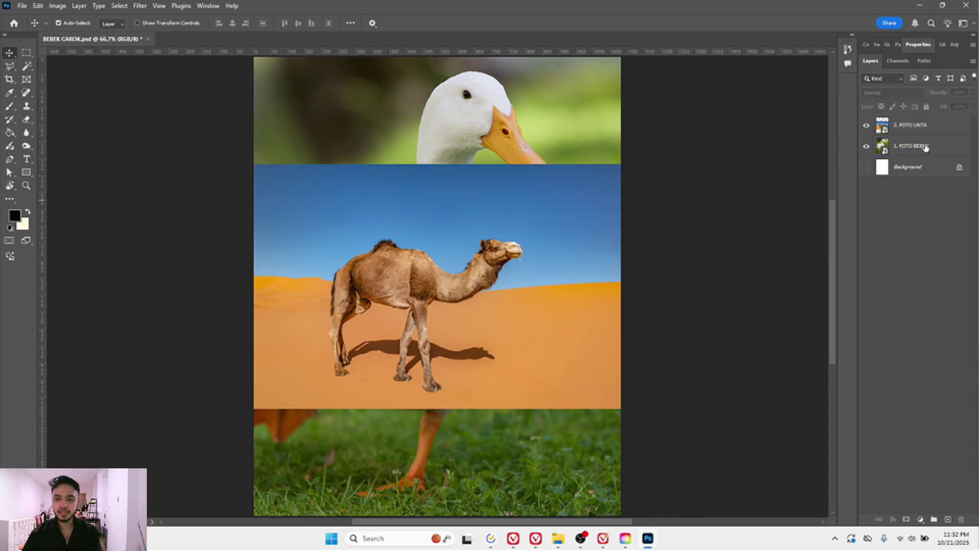
{"action": "left_click", "coordinate": [908, 125]}
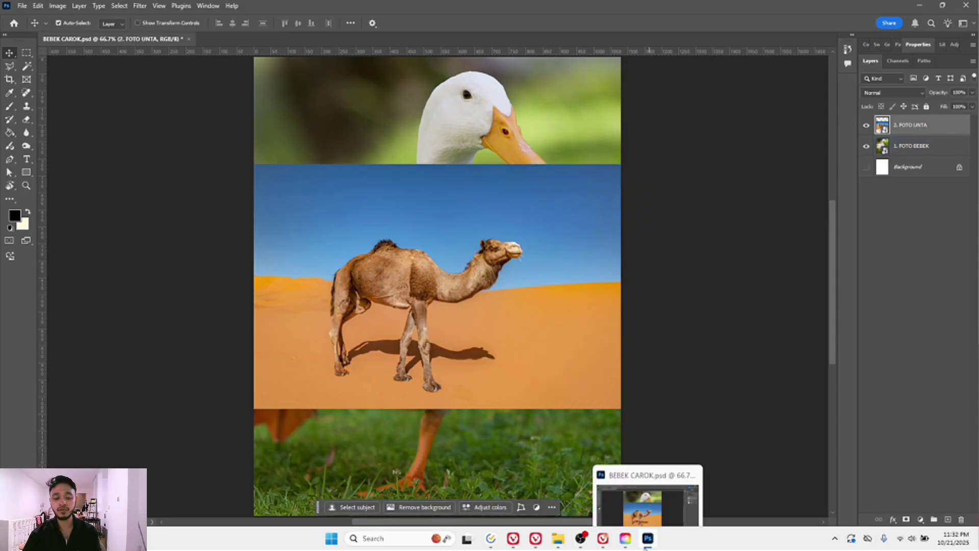
Step: Open the 1. PSD COMPANY PROFILE document from the recent files on the Home screen
{"action": "left_click", "coordinate": [15, 26]}
{"action": "scroll", "coordinate": [369, 80], "scroll_direction": "down", "scroll_amount": 3}
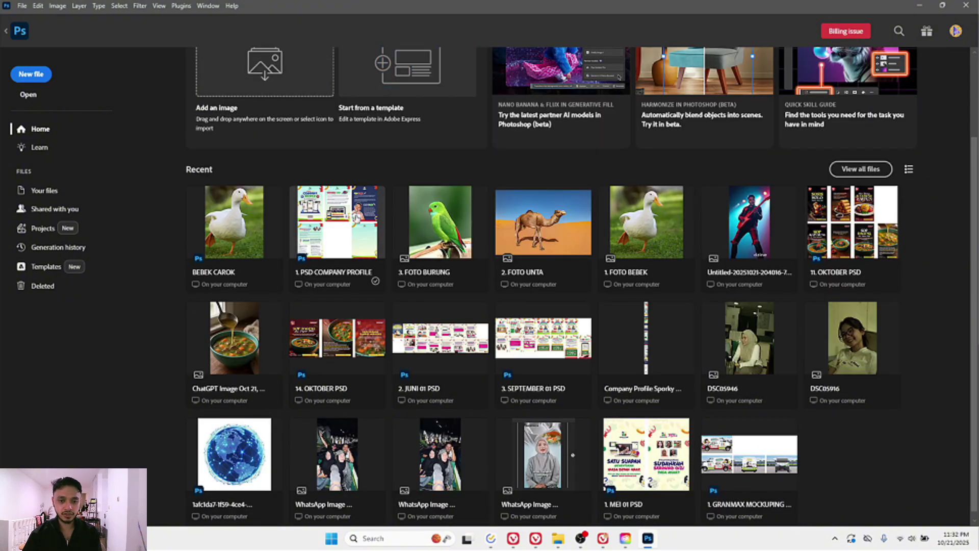
{"action": "left_click", "coordinate": [337, 230]}
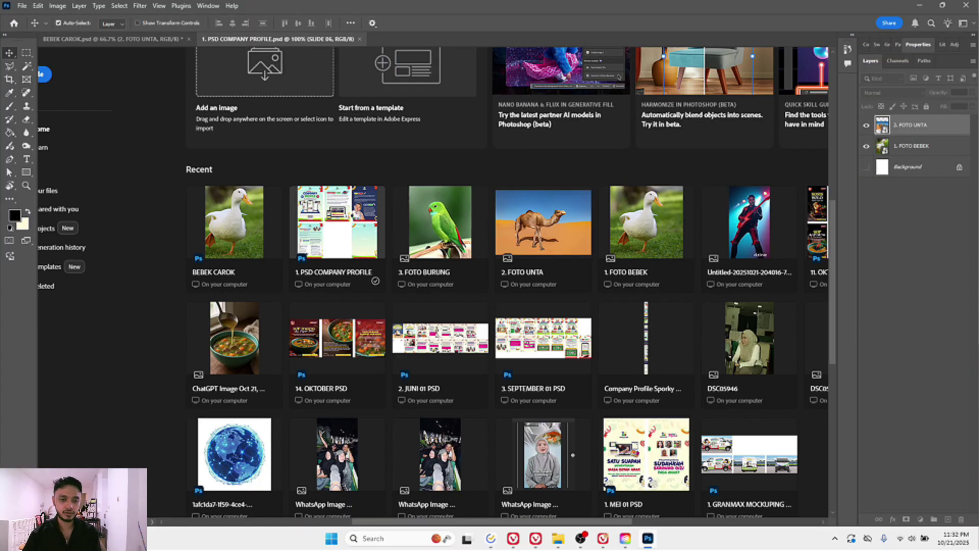
Step: Examine the company profile slides up close and select the device mockup group on the SLIDE 01 artboard
{"action": "key", "text": "z"}
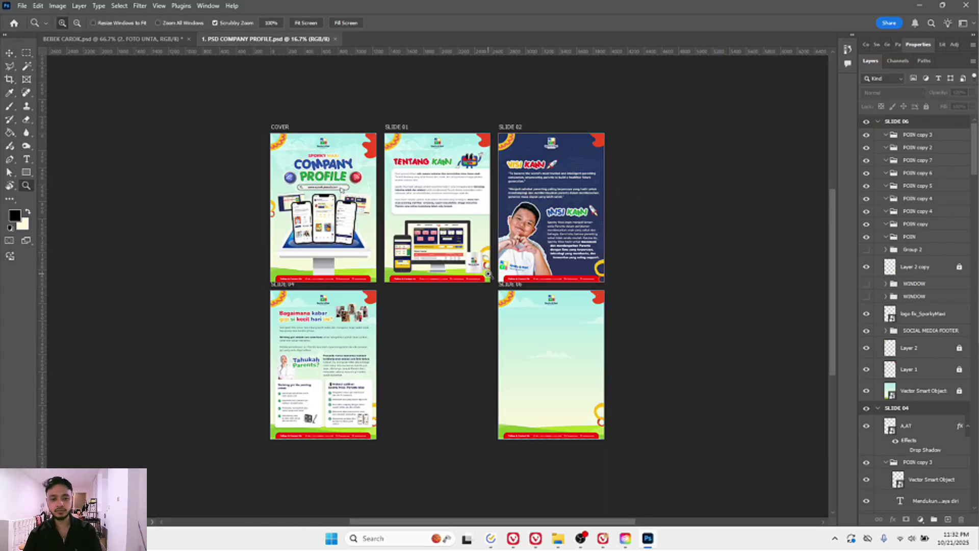
{"action": "left_click_drag", "start_coordinate": [546, 236], "coordinate": [575, 168]}
{"action": "scroll", "coordinate": [522, 305], "scroll_direction": "left", "scroll_amount": 2}
{"action": "key", "text": "v"}
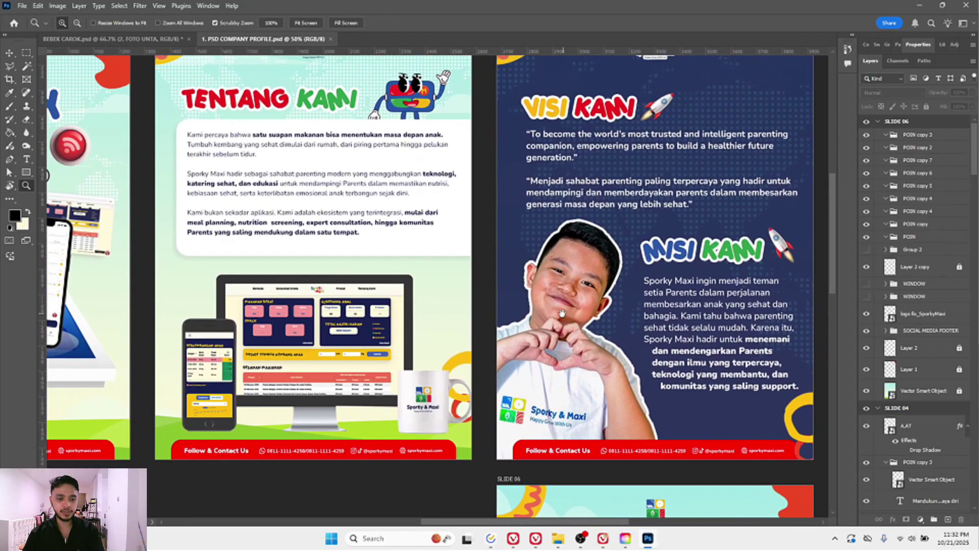
{"action": "left_click", "coordinate": [329, 313]}
{"action": "scroll", "coordinate": [331, 316], "scroll_direction": "left", "scroll_amount": 3}
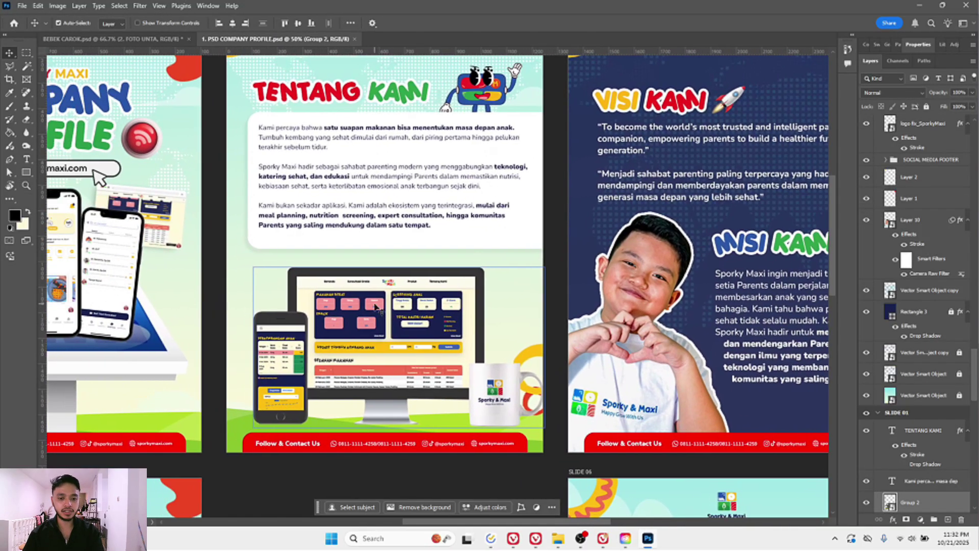
{"action": "scroll", "coordinate": [334, 272], "scroll_direction": "left", "scroll_amount": 1}
{"action": "scroll", "coordinate": [334, 272], "scroll_direction": "up", "scroll_amount": 2}
{"action": "scroll", "coordinate": [334, 271], "scroll_direction": "left", "scroll_amount": 2}
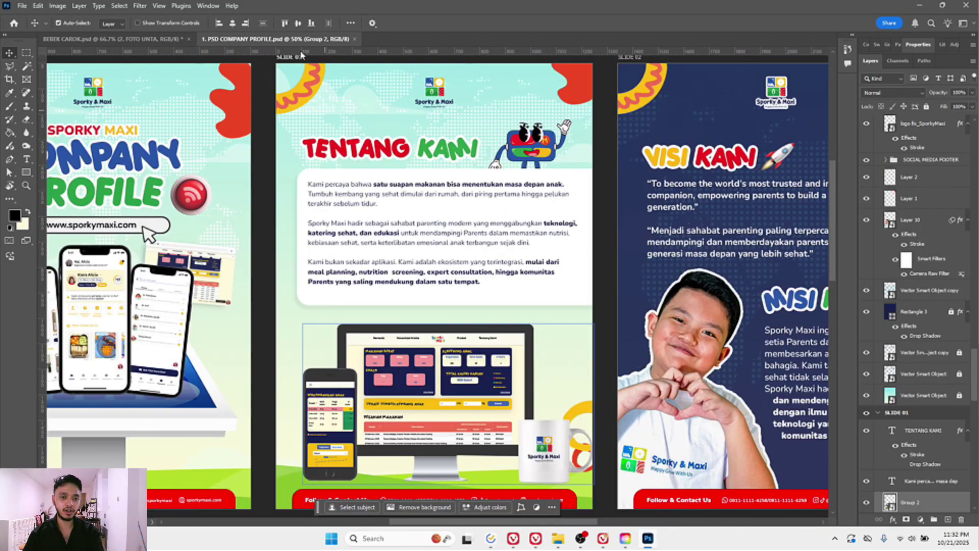
Step: Preview the SLIDE 01 artboard in the Export As settings for the whole document, and leave without exporting
{"action": "left_click", "coordinate": [22, 6]}
{"action": "left_click", "coordinate": [24, 5]}
{"action": "left_click", "coordinate": [24, 5]}
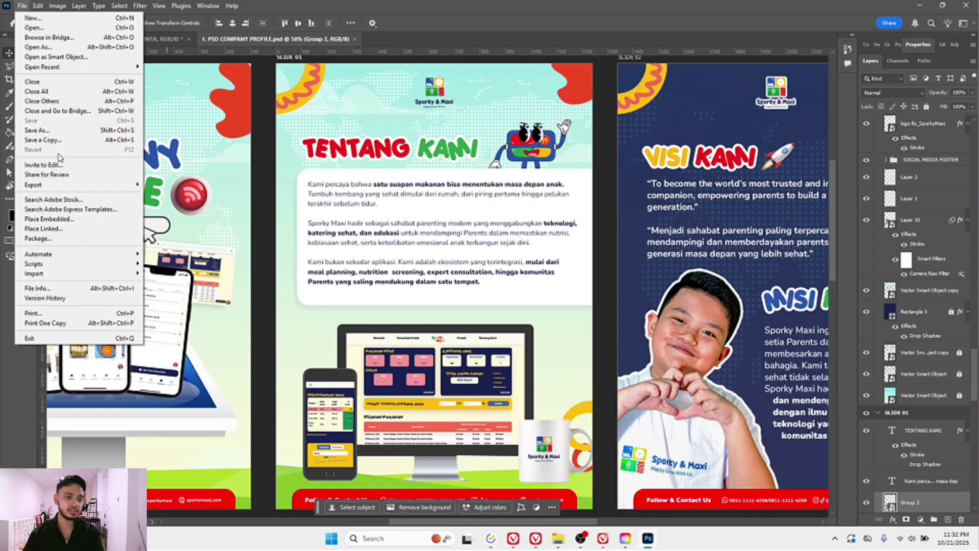
{"action": "mouse_move", "coordinate": [118, 184]}
{"action": "left_click", "coordinate": [188, 194]}
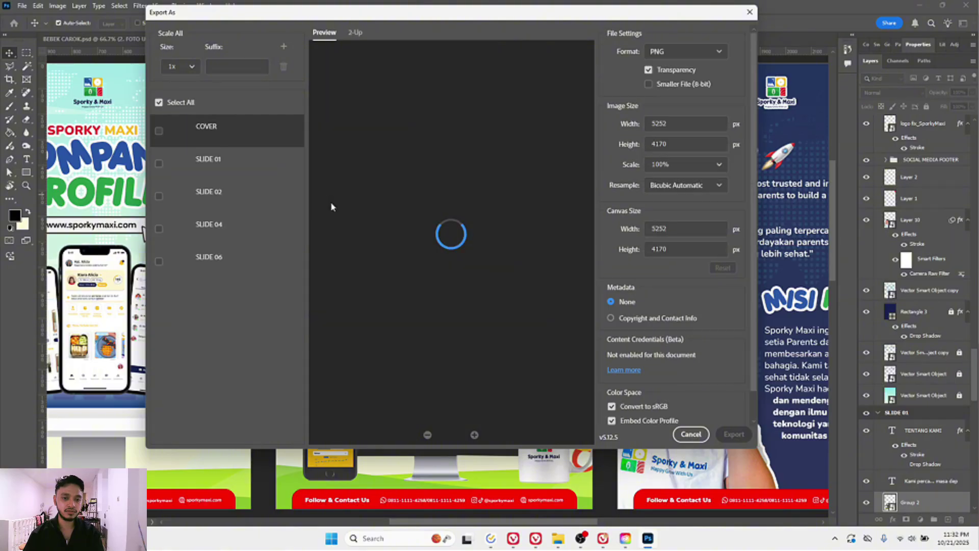
{"action": "left_click", "coordinate": [241, 170]}
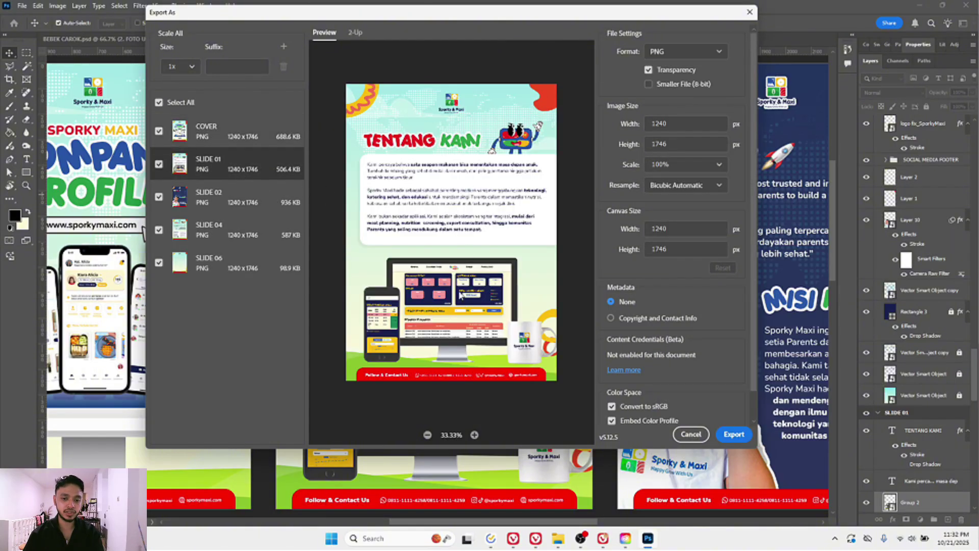
{"action": "left_click", "coordinate": [691, 436]}
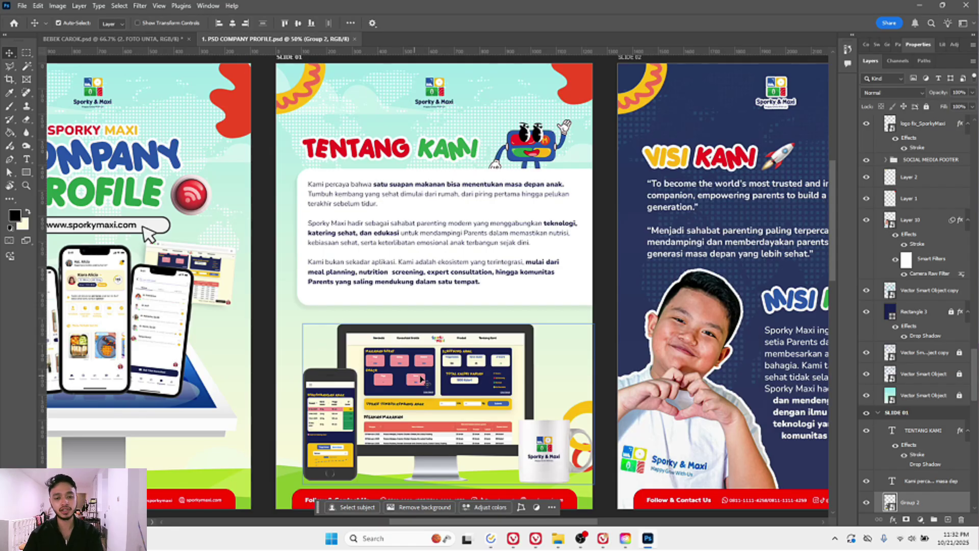
Step: Rename the Group 2 device mockup layer on the SLIDE 01 artboard as COMPUTER SPORKY MAXI
{"action": "left_click_drag", "start_coordinate": [478, 363], "coordinate": [502, 288]}
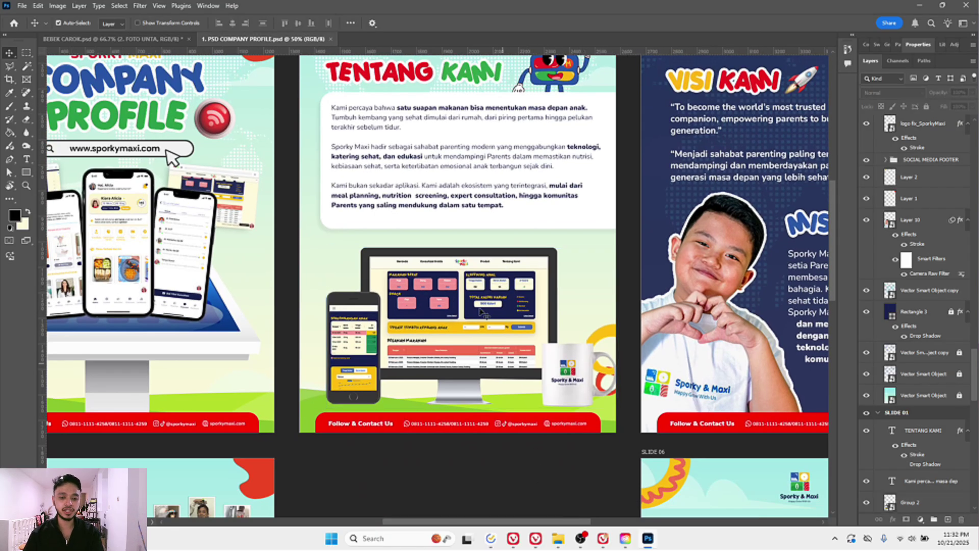
{"action": "scroll", "coordinate": [918, 459], "scroll_direction": "down", "scroll_amount": 2}
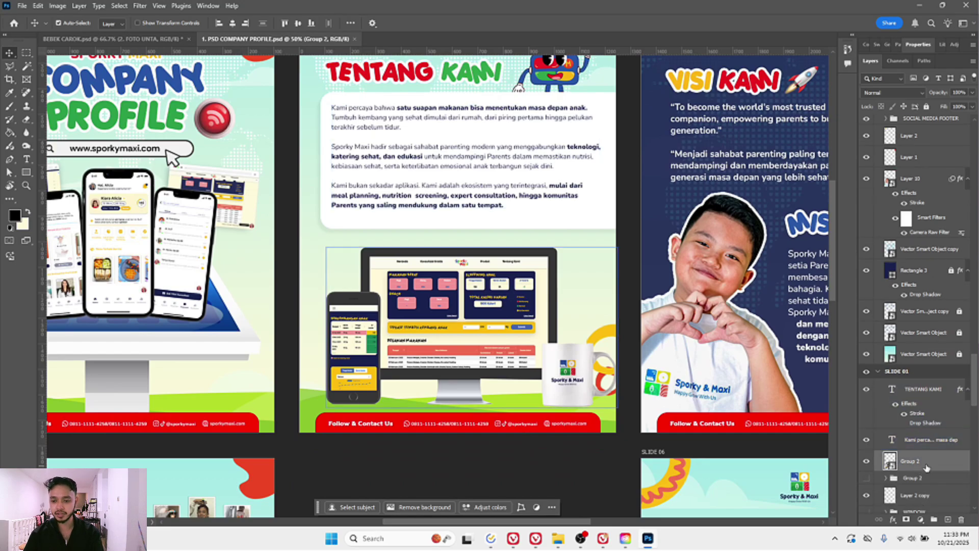
{"action": "double_click", "coordinate": [913, 464]}
{"action": "type", "text": "C"}
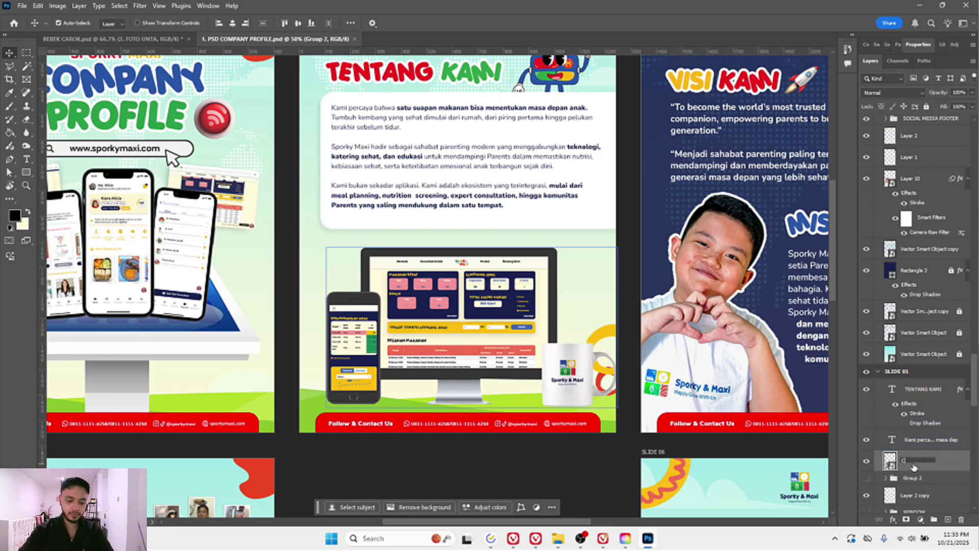
{"action": "type", "text": "OMPUTER SP"}
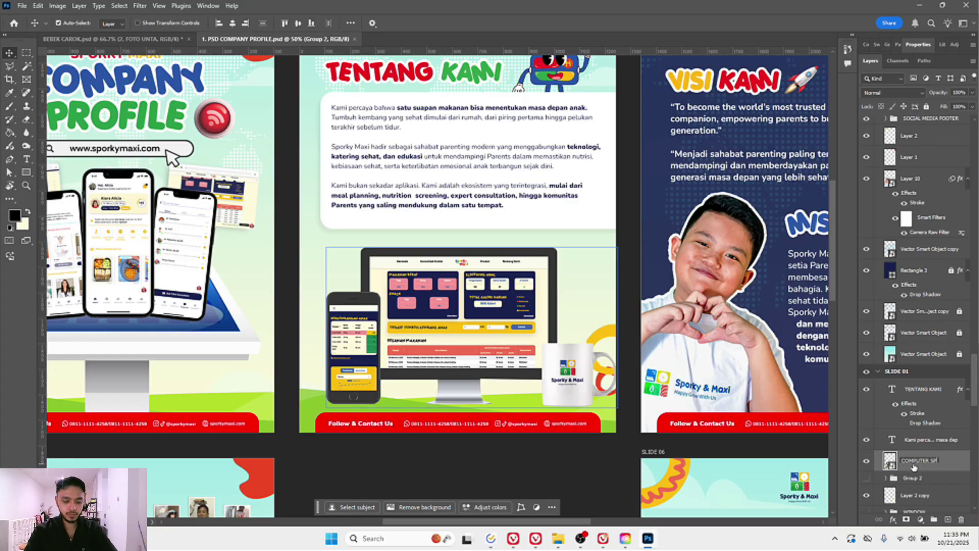
{"action": "type", "text": "ORKY MAXI"}
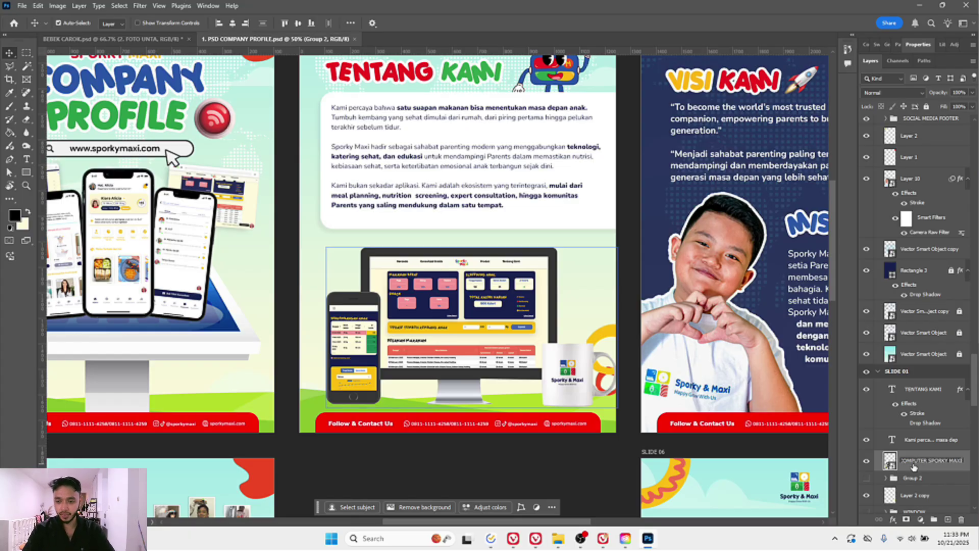
{"action": "key", "text": "Return"}
Step: Quick-export only the COMPUTER SPORKY MAXI layer as COMPUTER SPORKY MAXI.png in the Downloads folder
{"action": "right_click", "coordinate": [925, 461]}
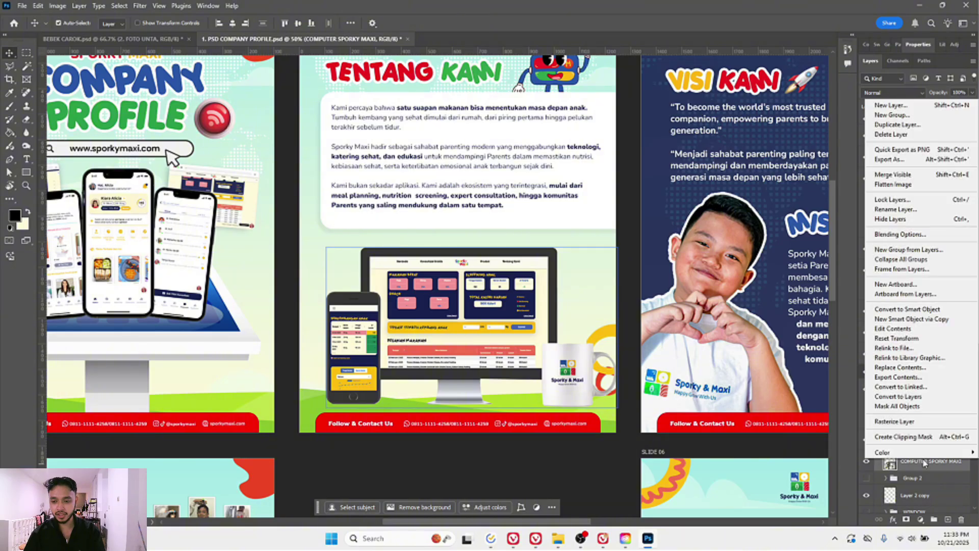
{"action": "left_click", "coordinate": [910, 151]}
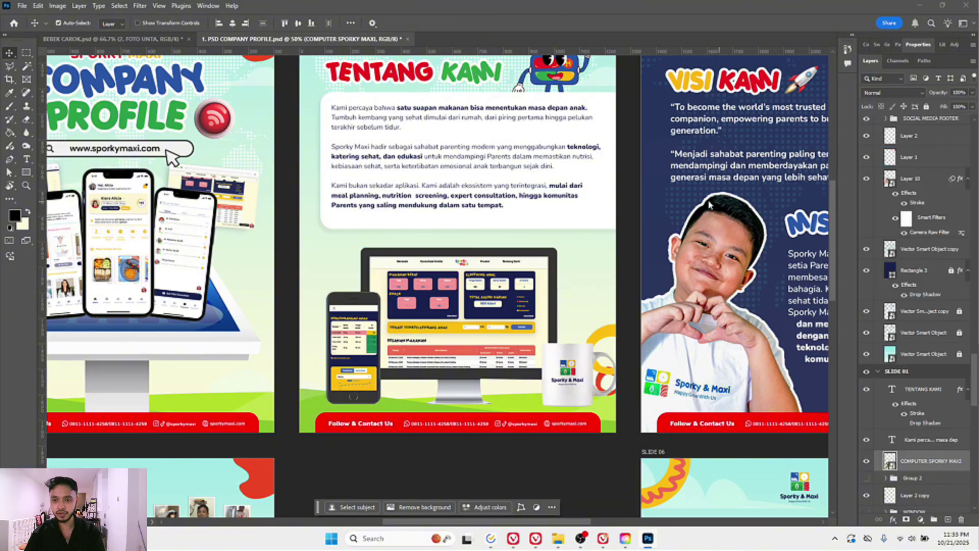
{"action": "left_click", "coordinate": [204, 200]}
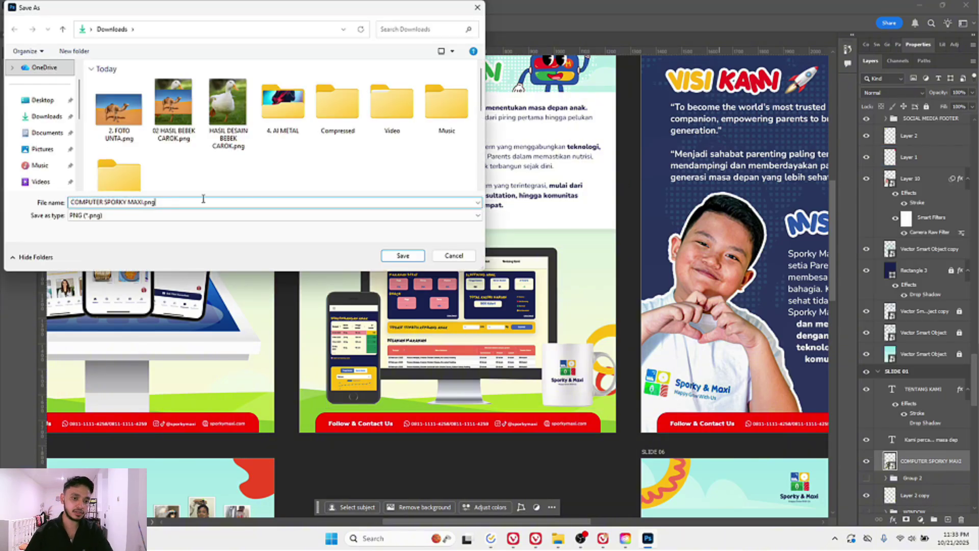
{"action": "key", "text": "Return"}
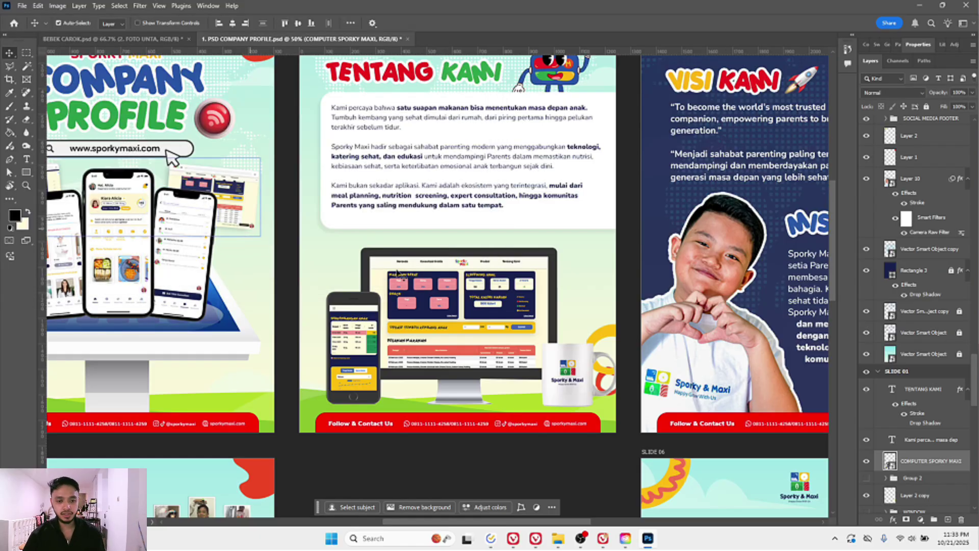
Step: Switch to File Explorer, preview the exported COMPUTER SPORKY MAXI.png in Downloads, and return to Photoshop
{"action": "left_click", "coordinate": [558, 538]}
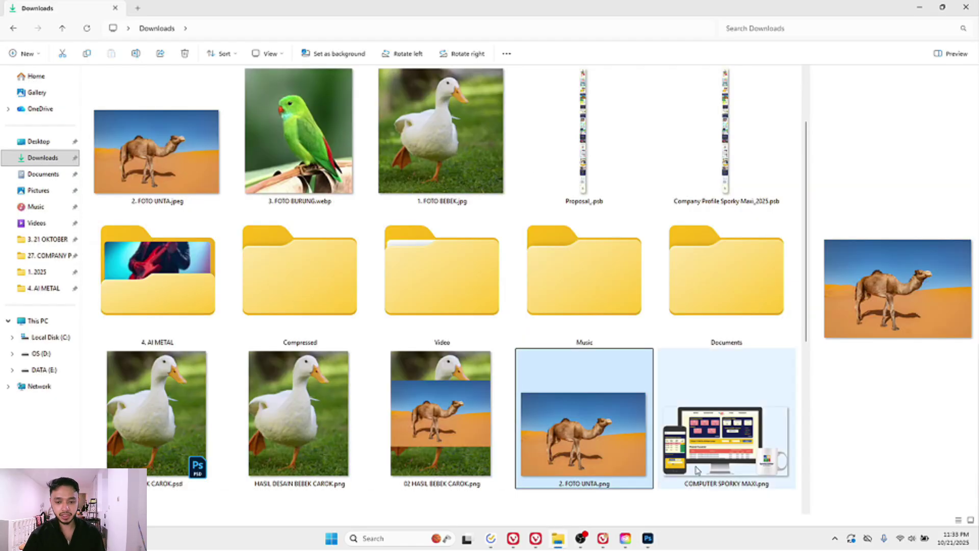
{"action": "double_click", "coordinate": [737, 440]}
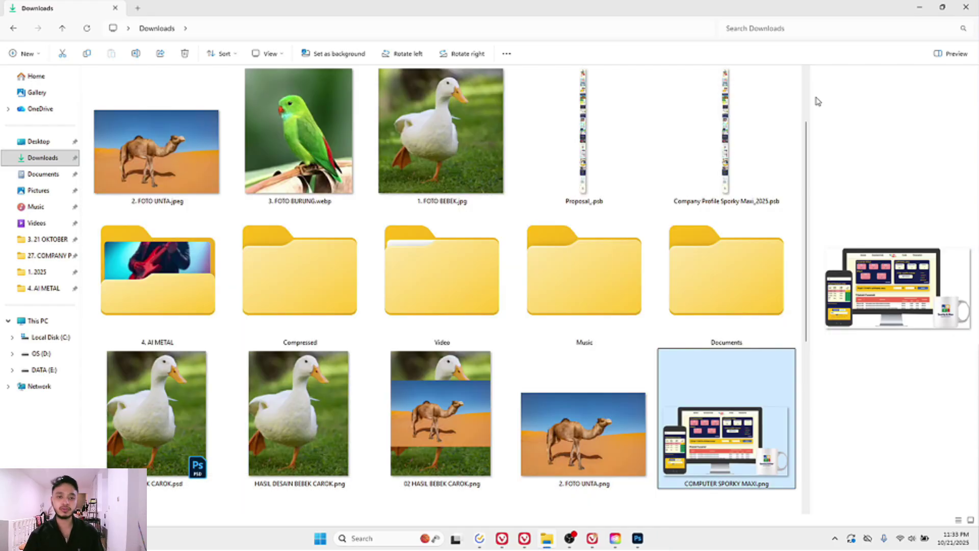
{"action": "left_click", "coordinate": [810, 105]}
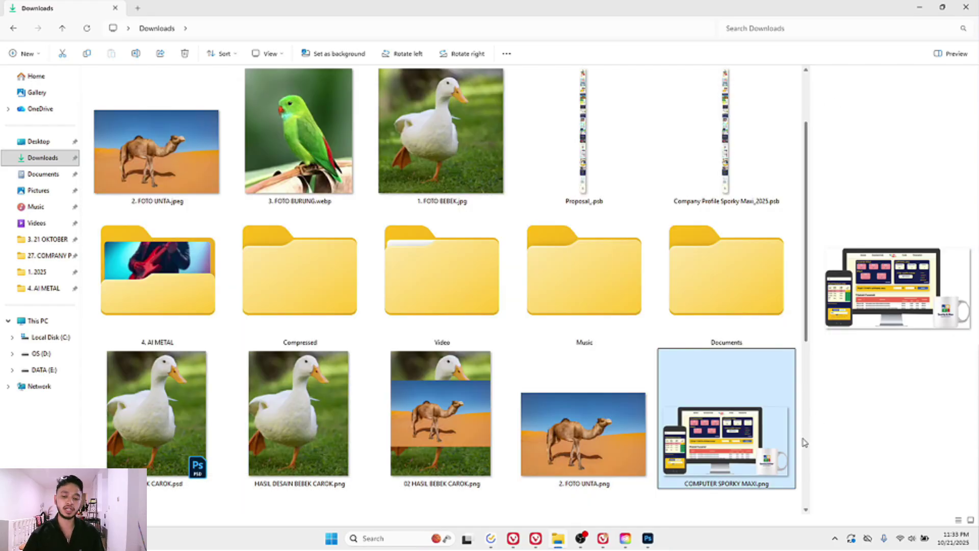
{"action": "left_click", "coordinate": [648, 539]}
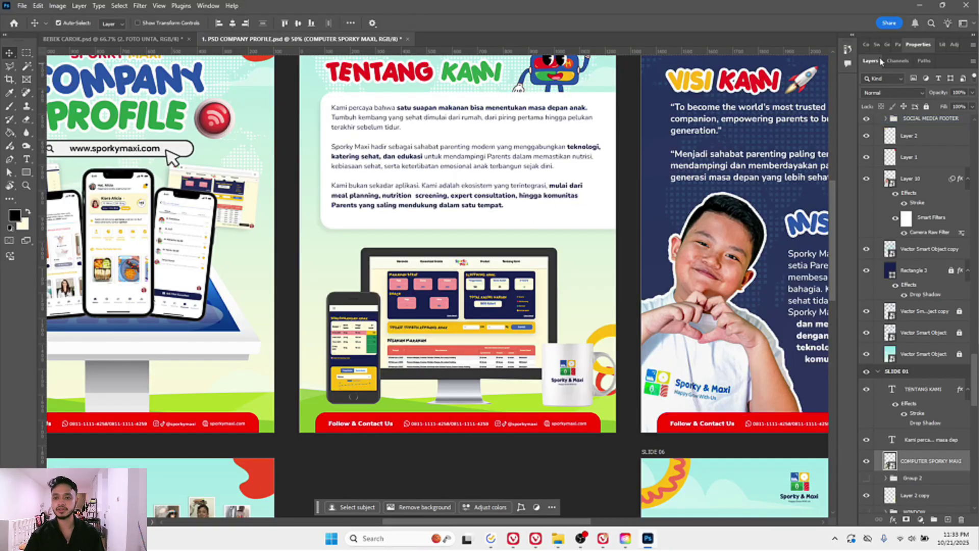
Step: Deselect the mockup layer, save the 1. PSD COMPANY PROFILE document, and close it
{"action": "scroll", "coordinate": [621, 268], "scroll_direction": "up", "scroll_amount": 1}
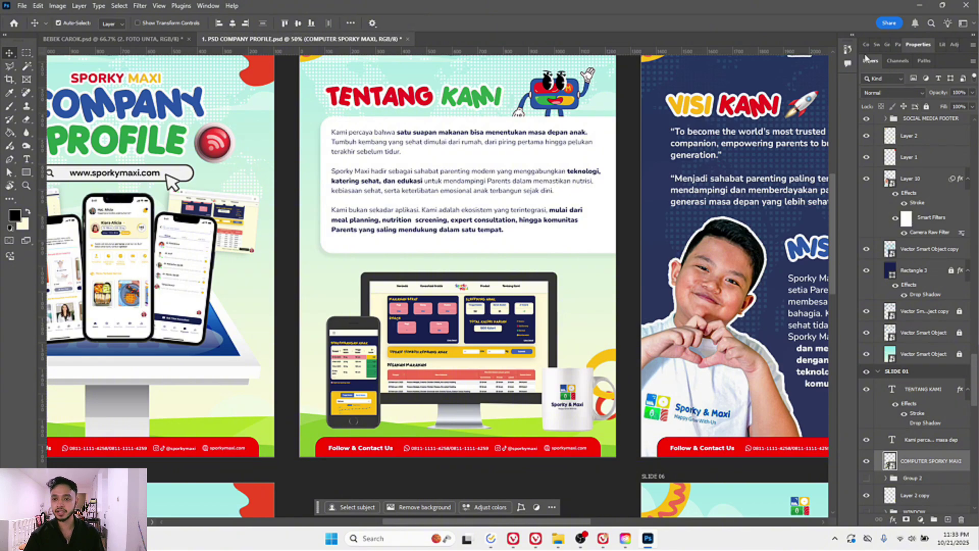
{"action": "left_click", "coordinate": [633, 123]}
{"action": "scroll", "coordinate": [634, 151], "scroll_direction": "up", "scroll_amount": 1}
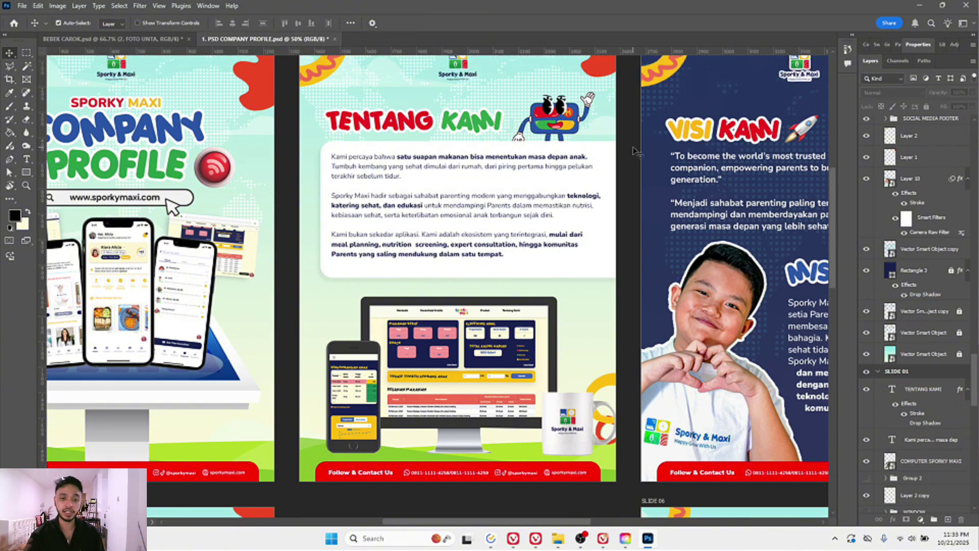
{"action": "key", "text": "z"}
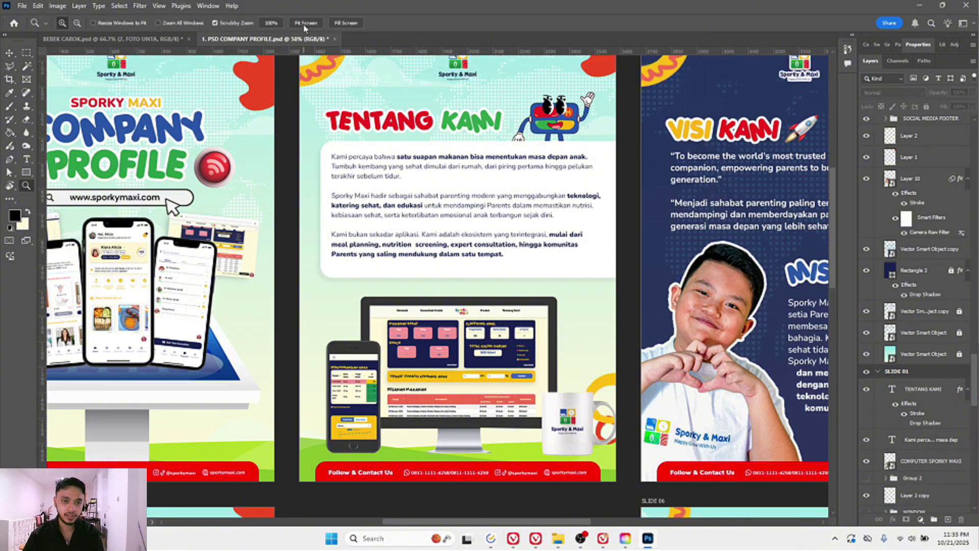
{"action": "scroll", "coordinate": [416, 88], "scroll_direction": "down", "scroll_amount": 3}
{"action": "key", "text": "v"}
{"action": "key", "text": "ctrl+s"}
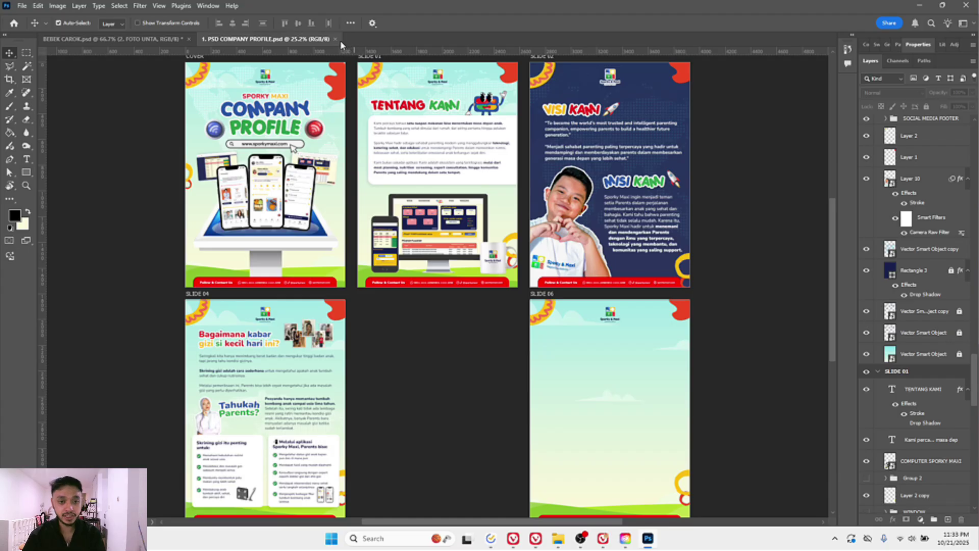
{"action": "left_click", "coordinate": [335, 39]}
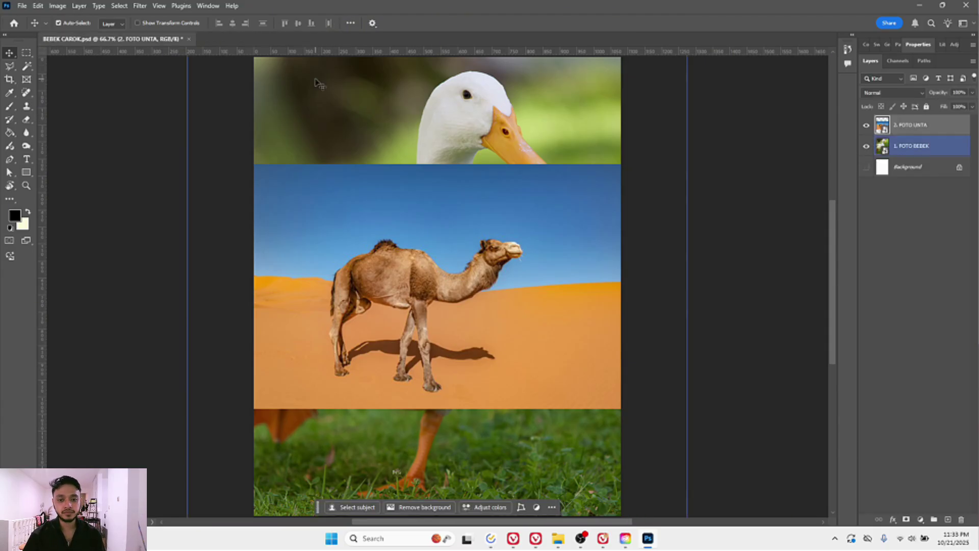
{"action": "left_click", "coordinate": [537, 129]}
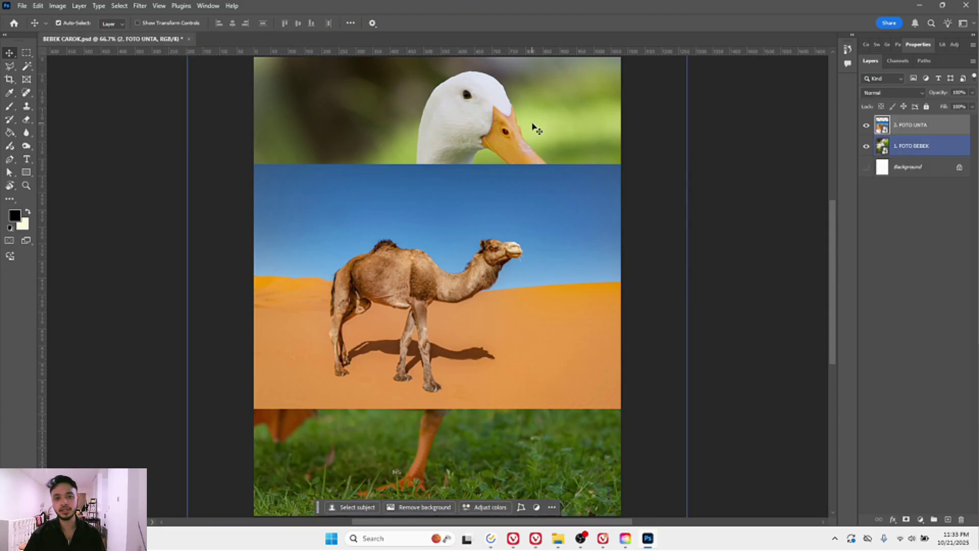